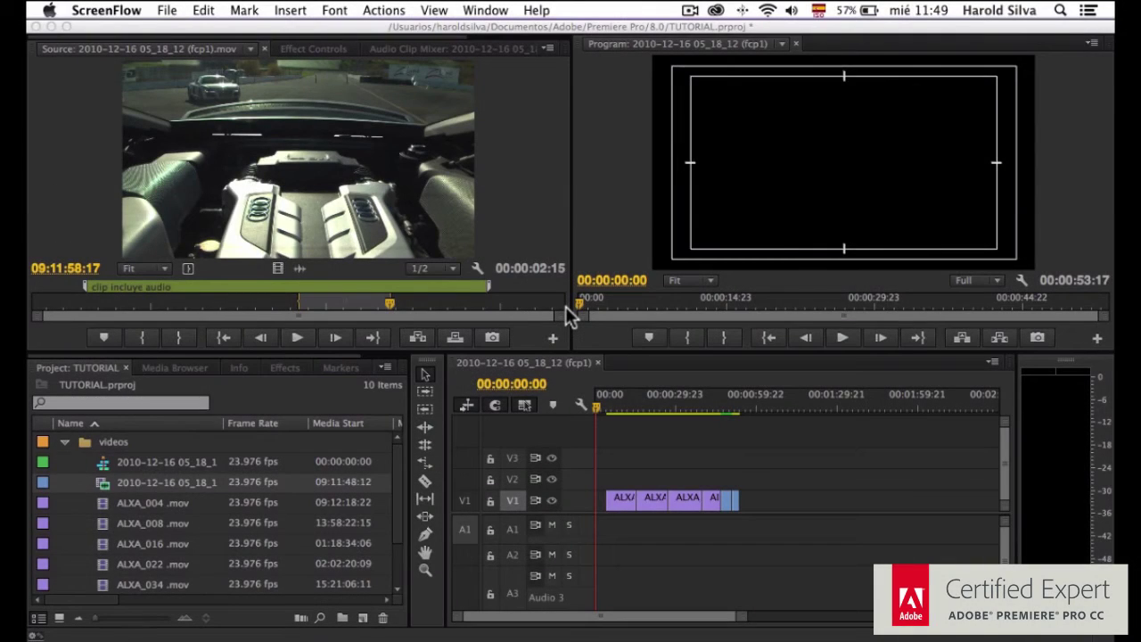
Bring the TUTORIAL project's sequence timeline to the front in Premiere Pro.
click(622, 429)
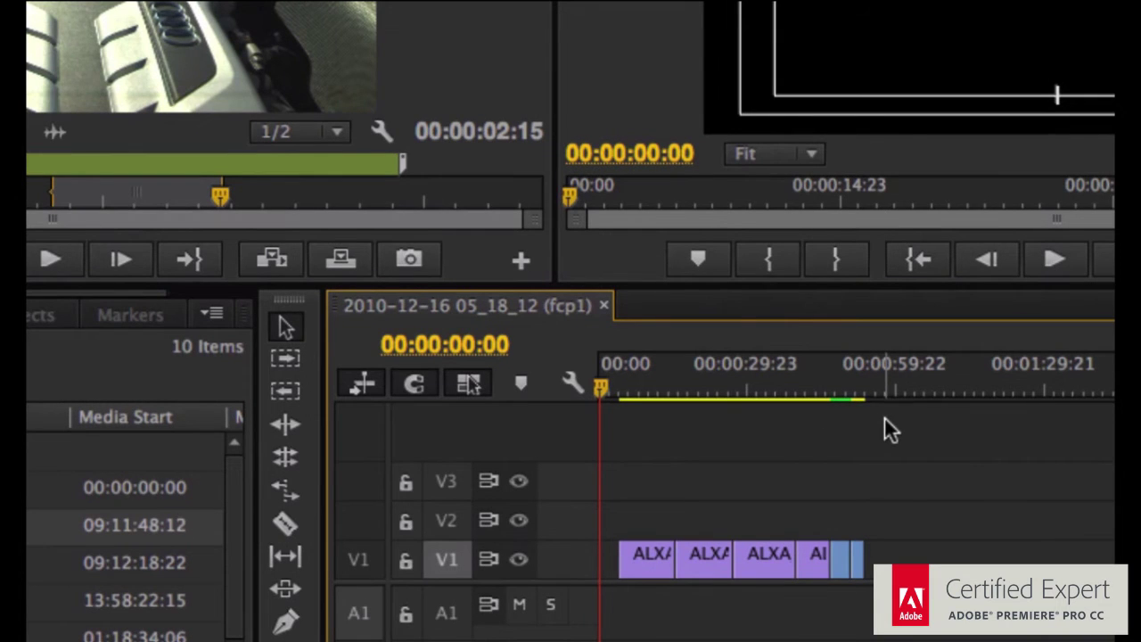
Scrub the playhead through the sequence, checking the frames near its start.
click(647, 387)
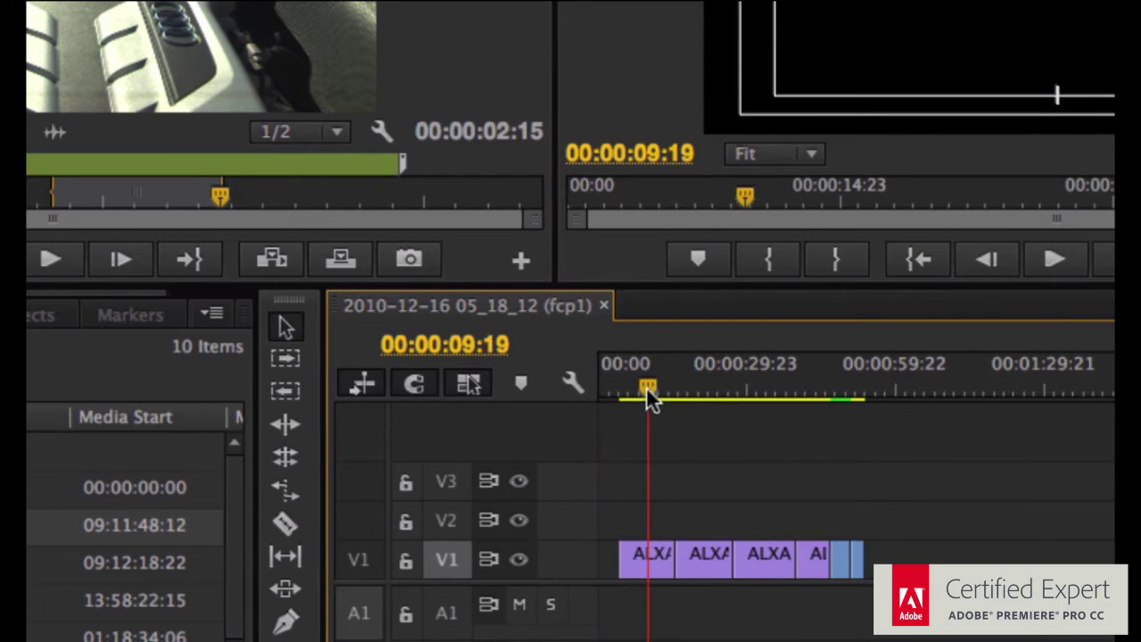
drag(704, 389, 845, 386)
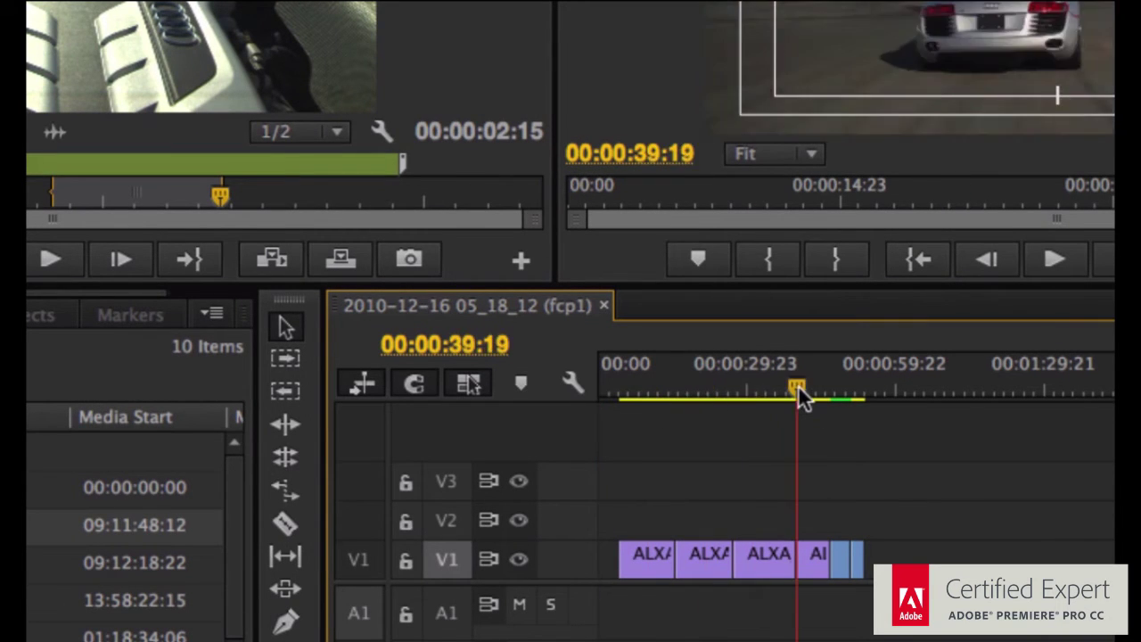
click(623, 379)
click(602, 365)
click(623, 378)
click(595, 368)
click(626, 381)
drag(627, 381, 588, 381)
Play the sequence from the start in the Program monitor and stop at 00:00:07:18.
click(628, 380)
click(608, 372)
click(1059, 257)
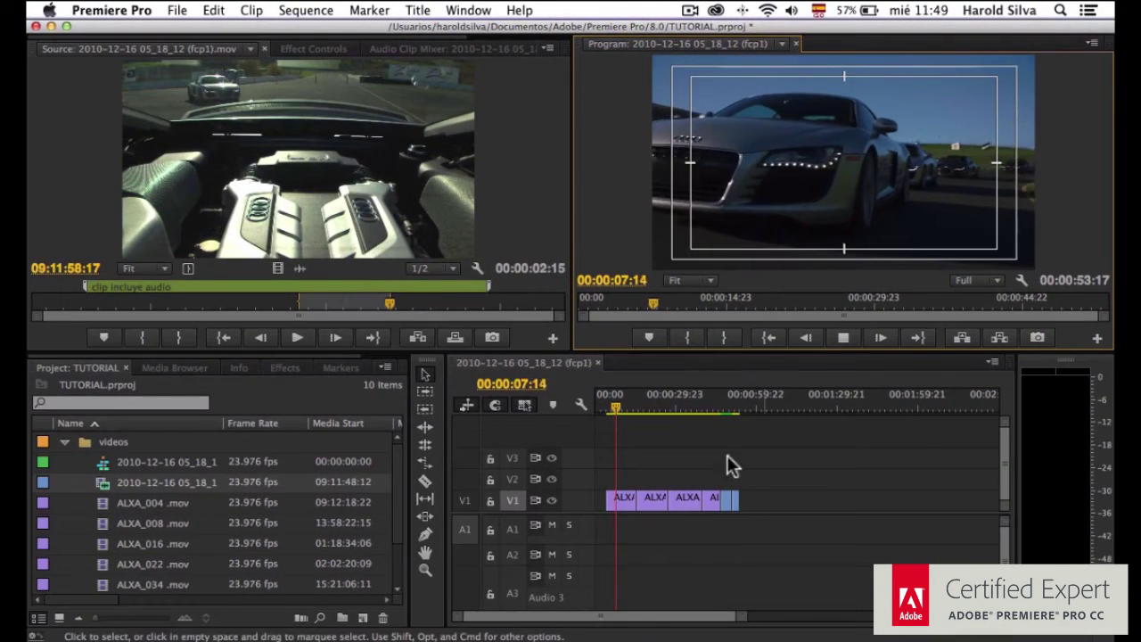
key(space)
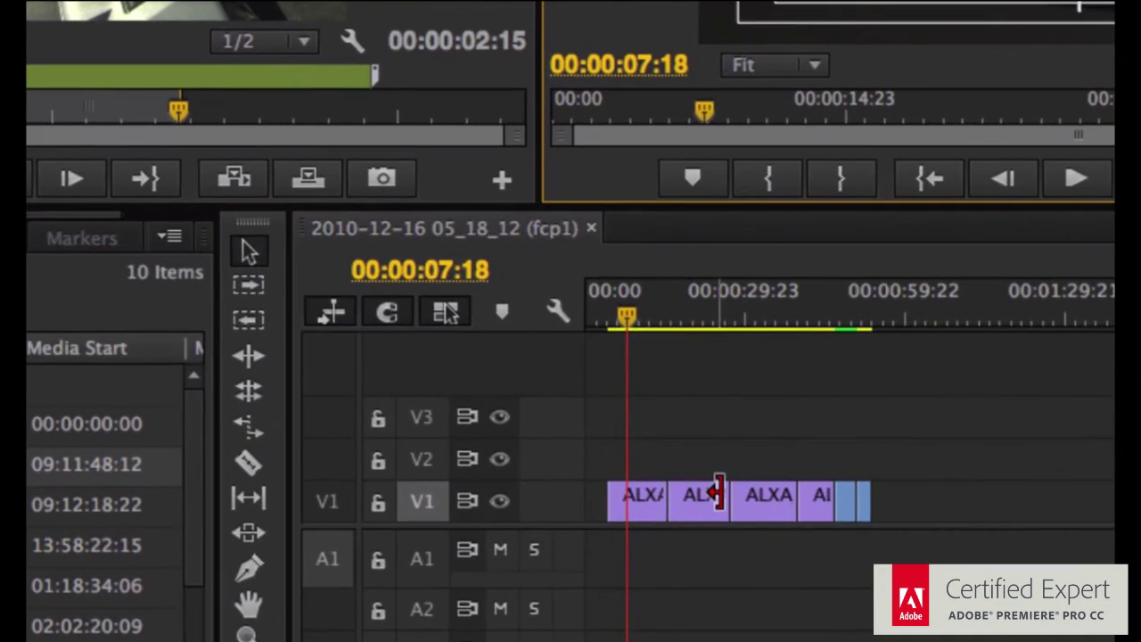
Select all V1 clips with Track Select Forward and drag them later in the sequence.
click(249, 287)
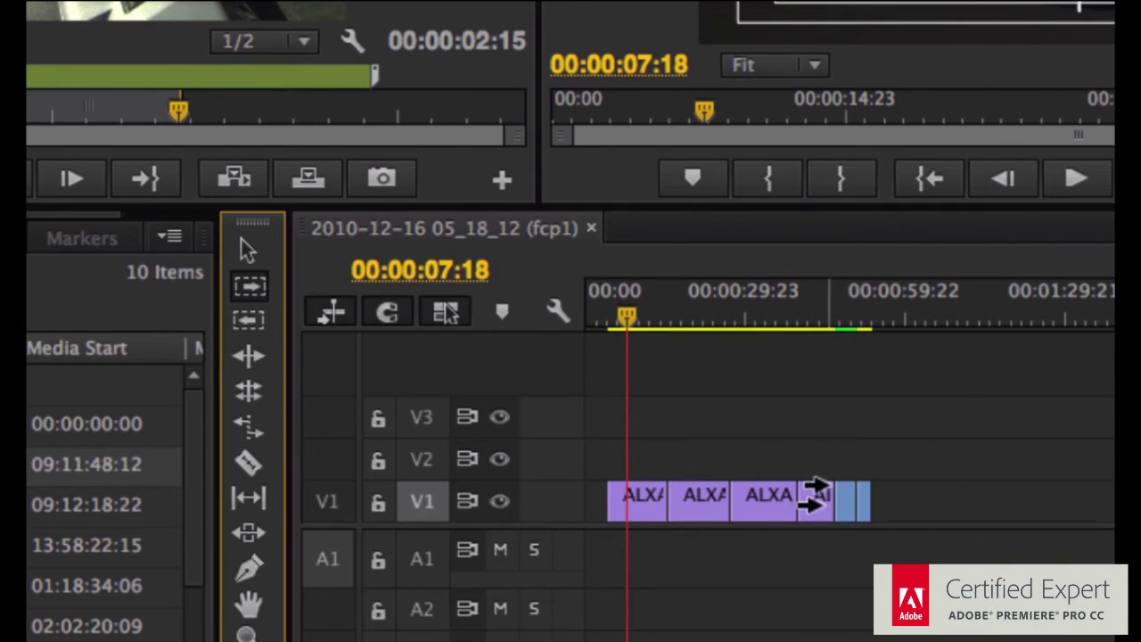
click(815, 495)
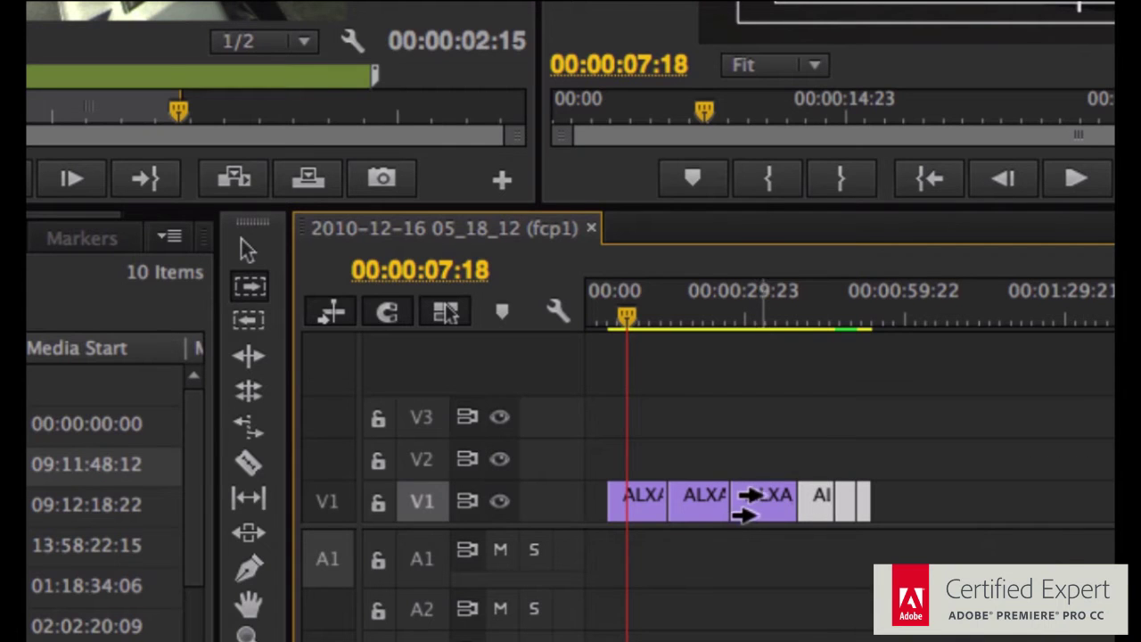
click(748, 499)
click(682, 499)
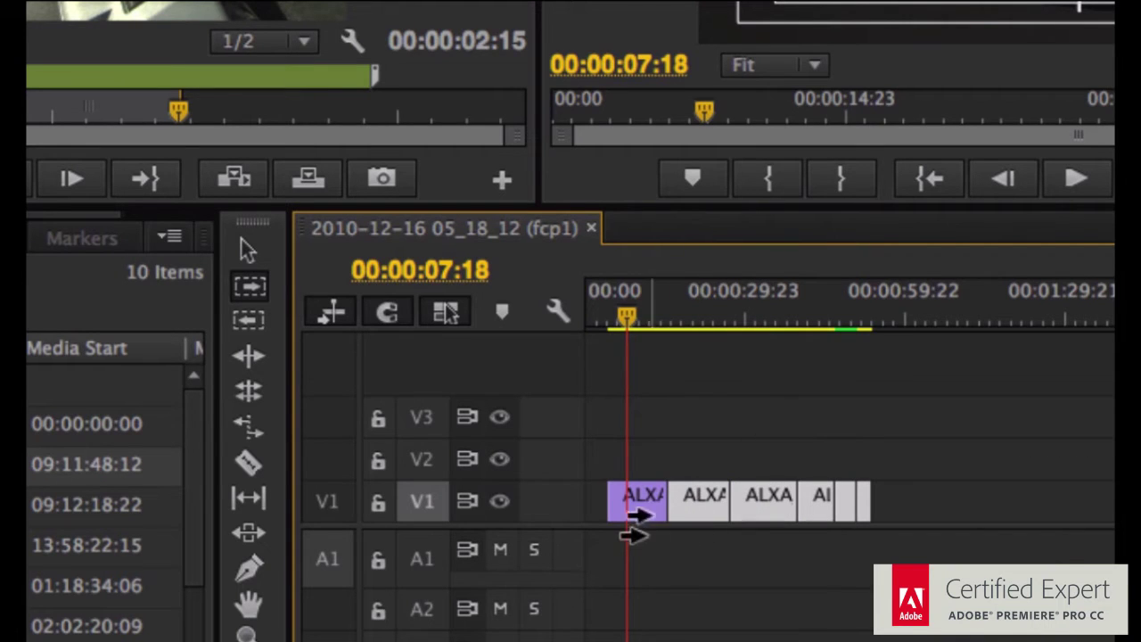
click(627, 508)
drag(624, 504, 885, 497)
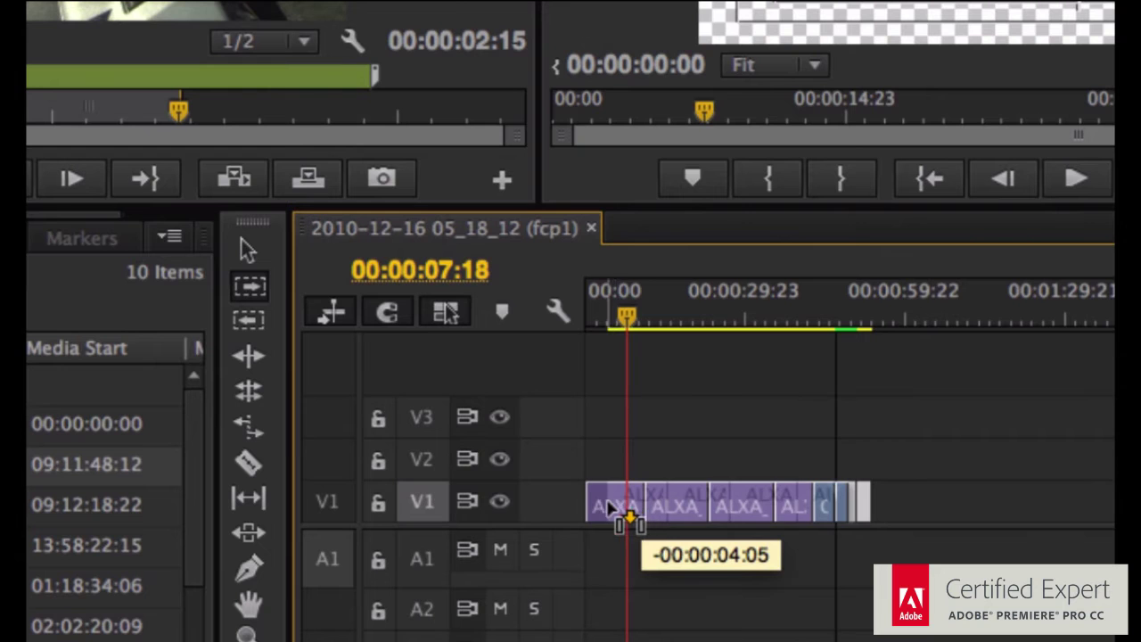
mouse_move(885, 499)
mouse_down()
mouse_move(603, 498)
mouse_move(725, 502)
mouse_up()
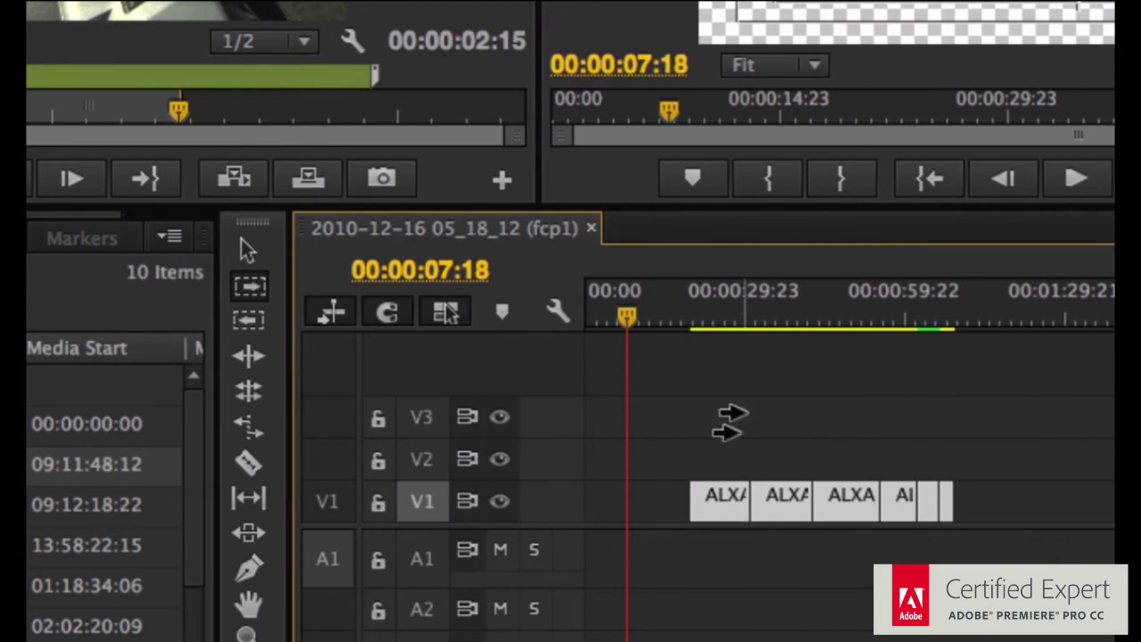
Park the playhead at 00:00:31:02 and select ALXA_004 and the clips after it.
click(753, 312)
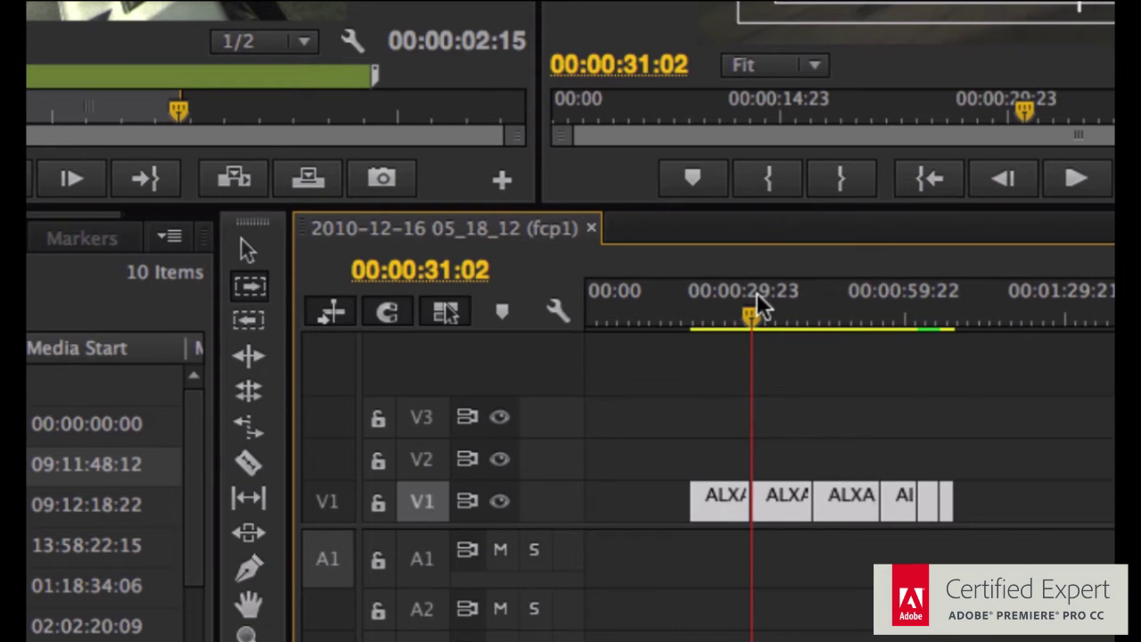
scroll(755, 308, up, 5)
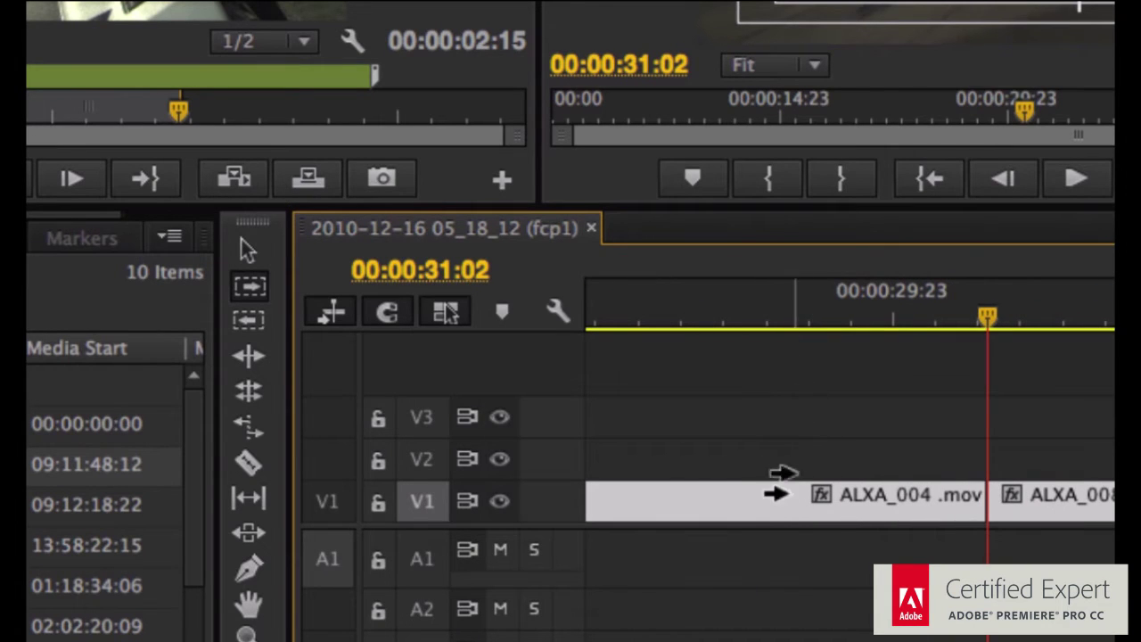
click(1002, 405)
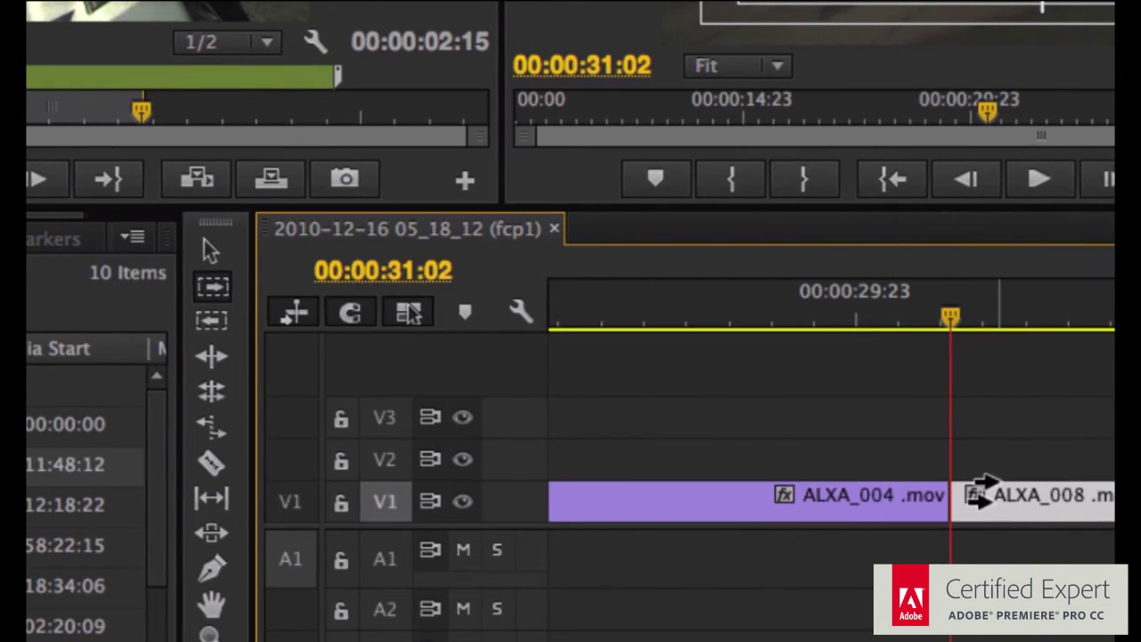
click(822, 505)
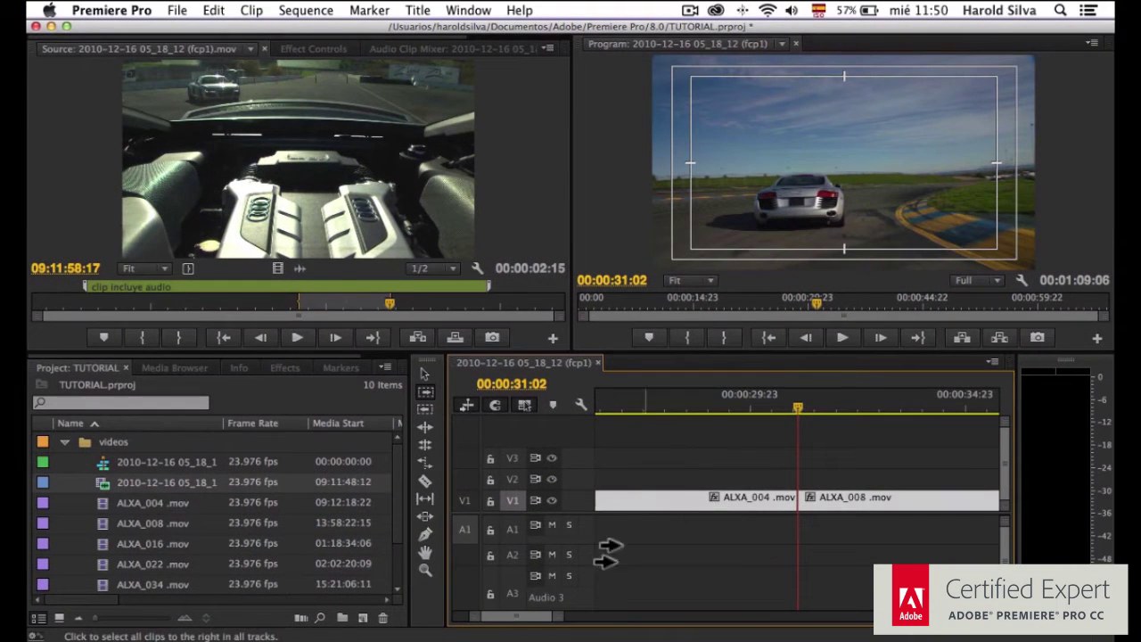
key(minus)
key(minus)
key(minus)
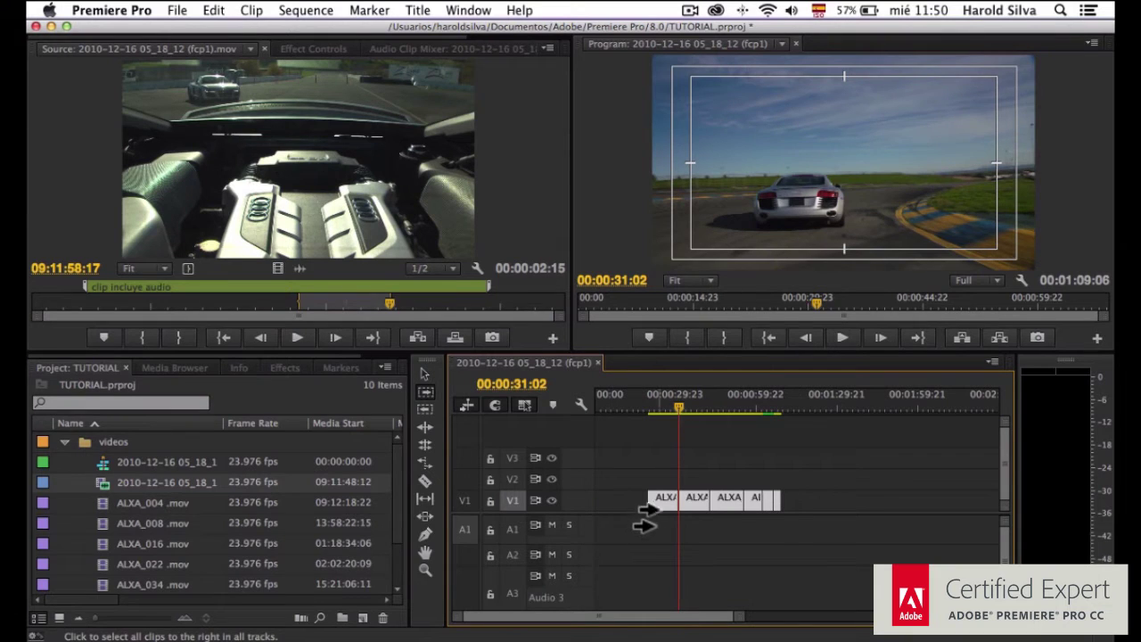
Drag the V1 clips back to the sequence start and move the playhead to 00:00:35:19.
mouse_move(658, 502)
mouse_down()
mouse_move(601, 503)
mouse_move(611, 529)
mouse_up()
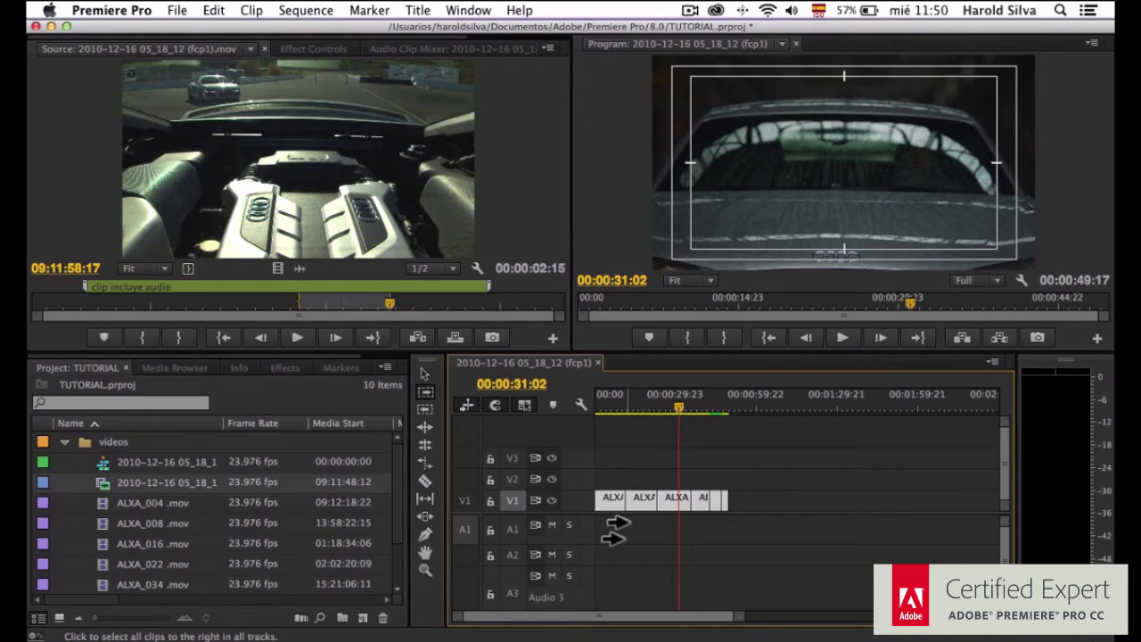
scroll(632, 533, right, 3)
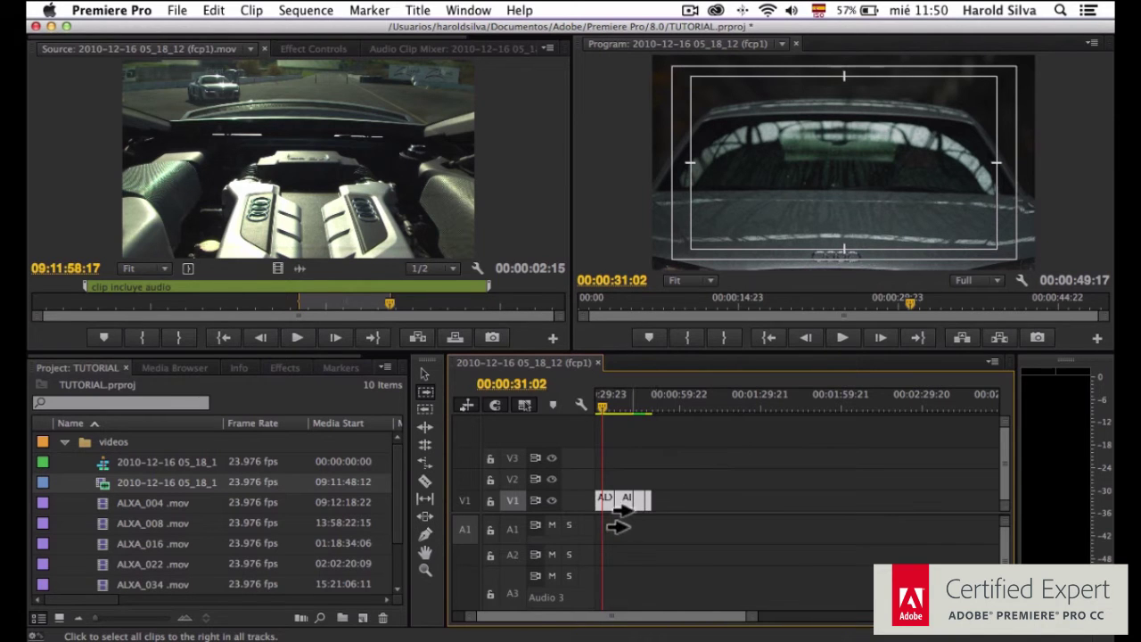
click(614, 408)
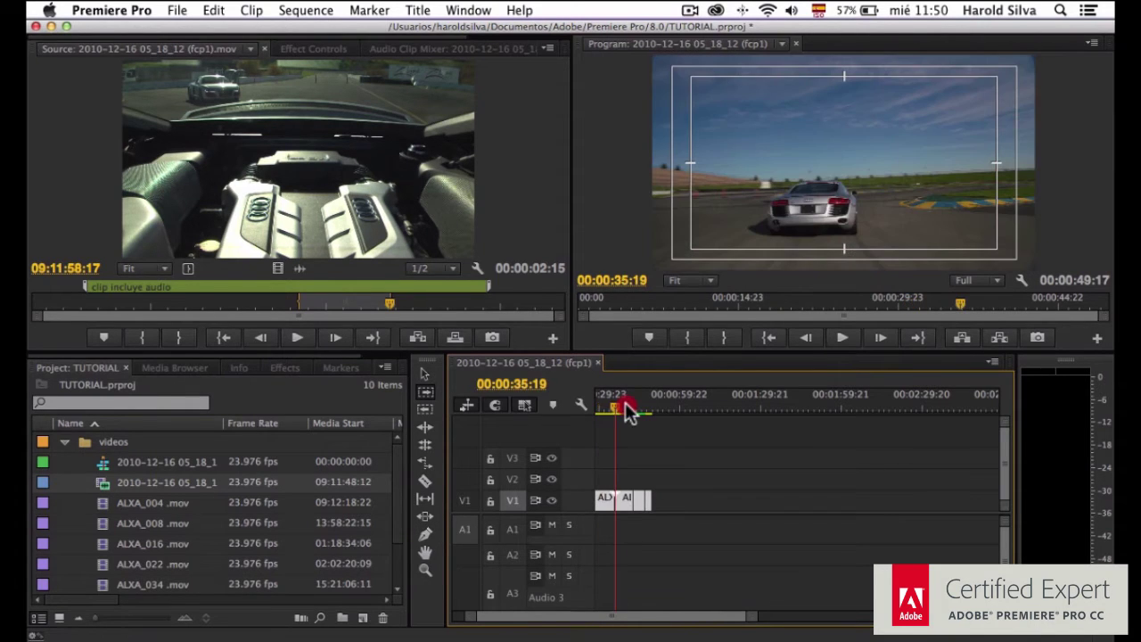
Mark the source clip from its start to 09:12:03:09 (00:00:14:22) and drag it toward A1.
click(300, 274)
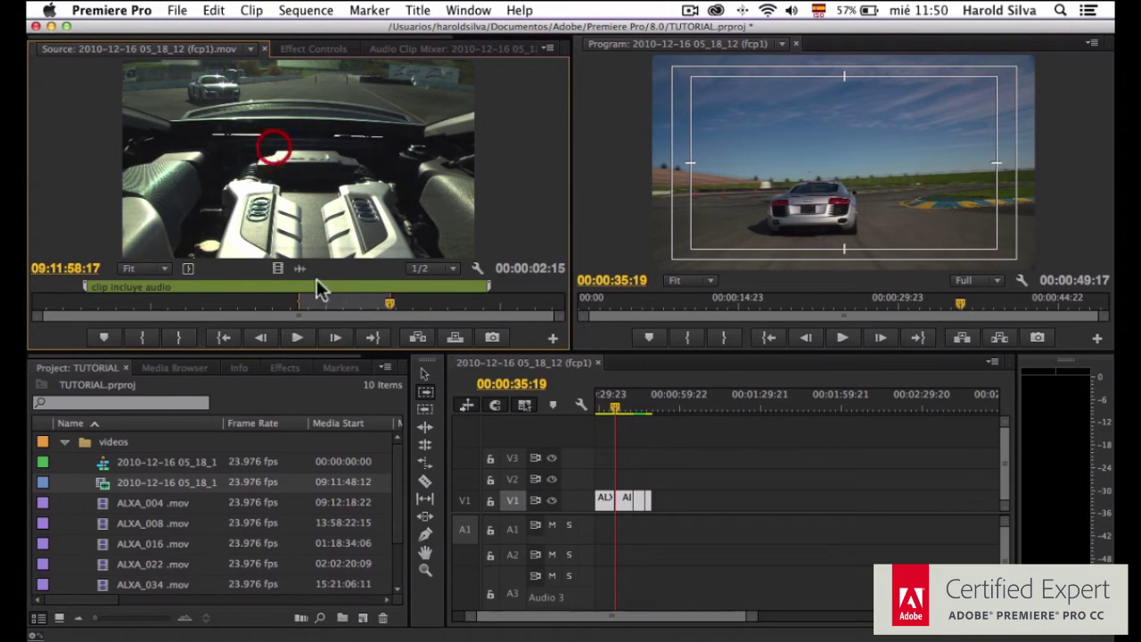
drag(300, 301, 36, 301)
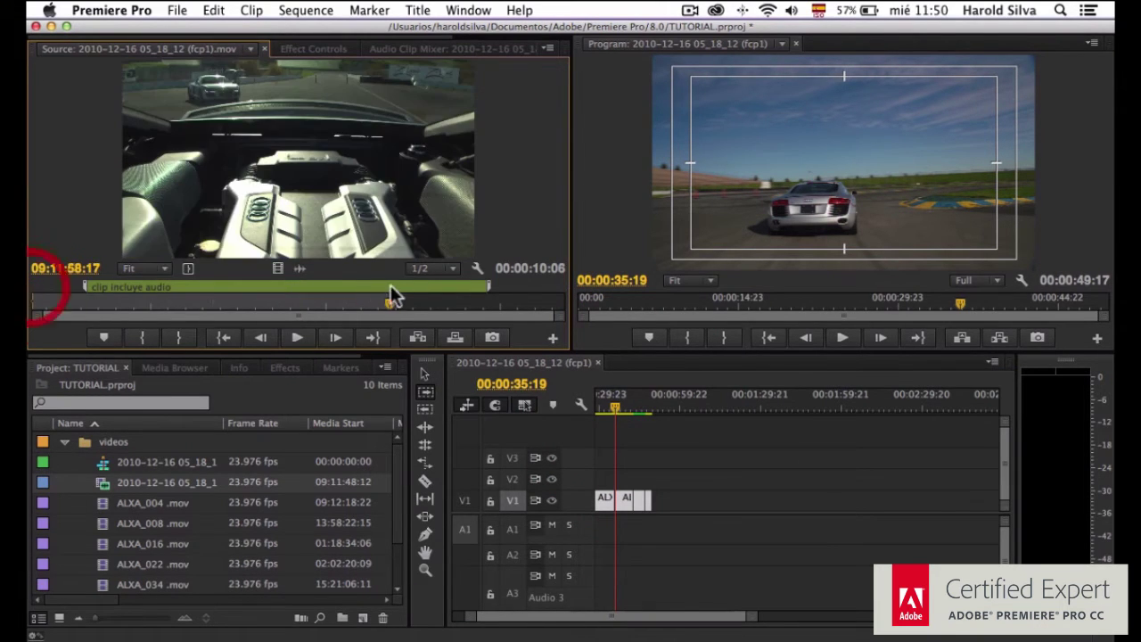
click(534, 308)
drag(534, 307, 549, 304)
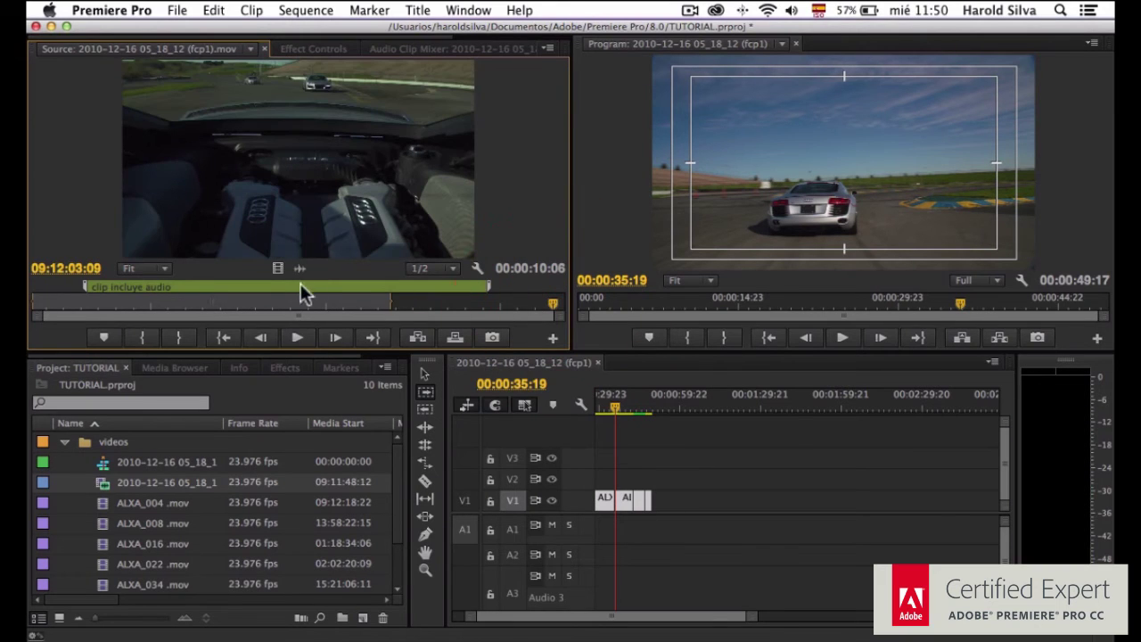
click(174, 339)
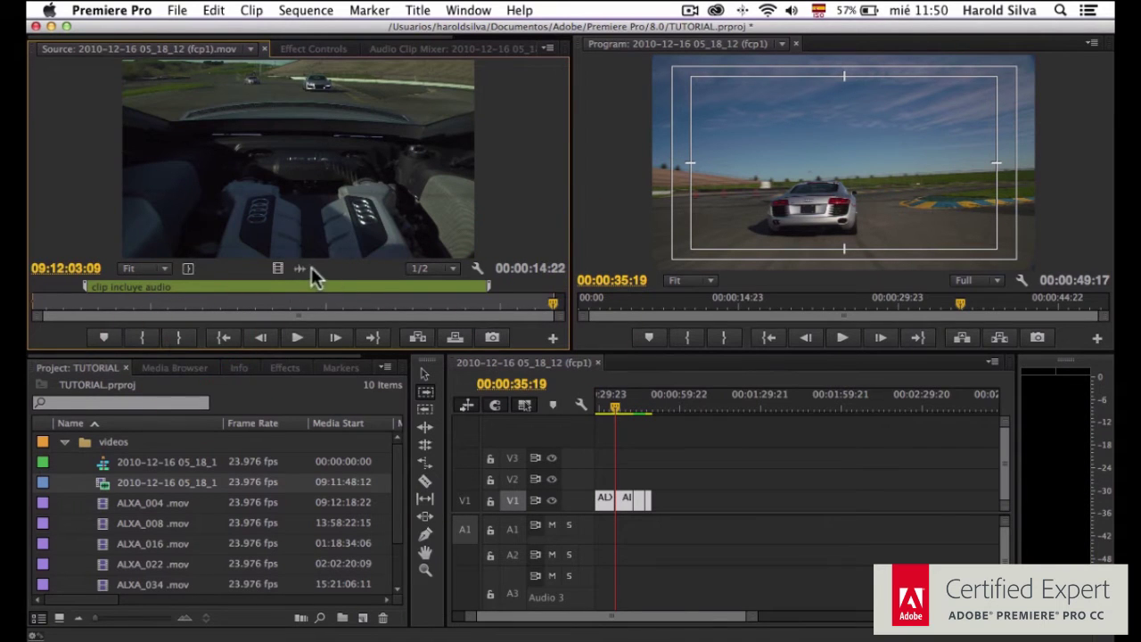
drag(300, 267, 584, 533)
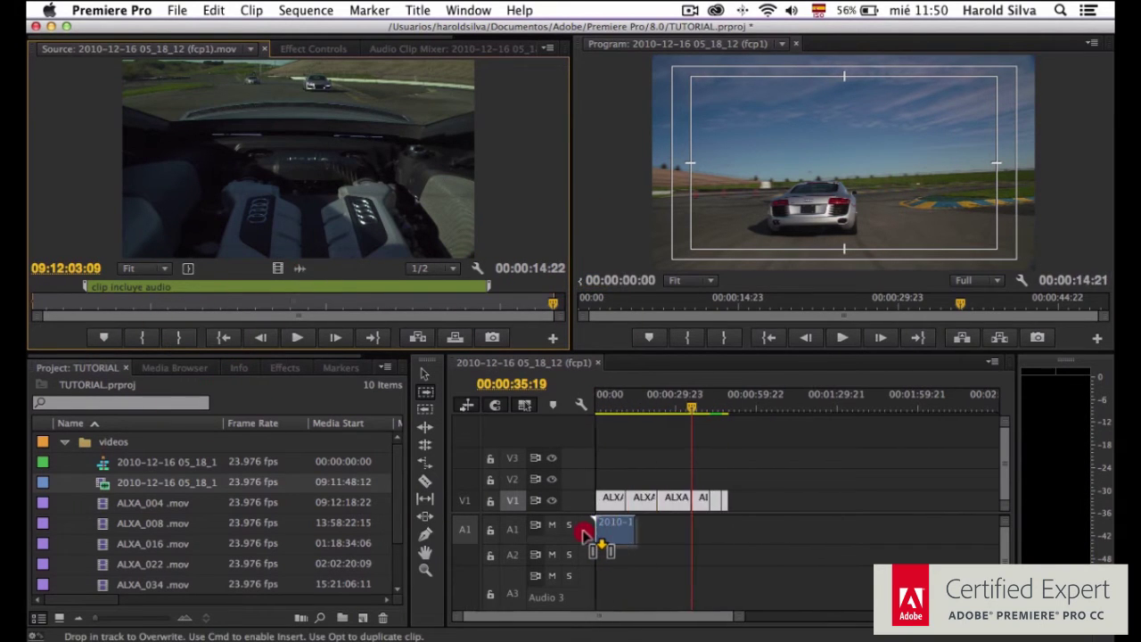
Drop the source clip's audio onto A1 and return the playhead to the sequence start.
drag(584, 533, 593, 535)
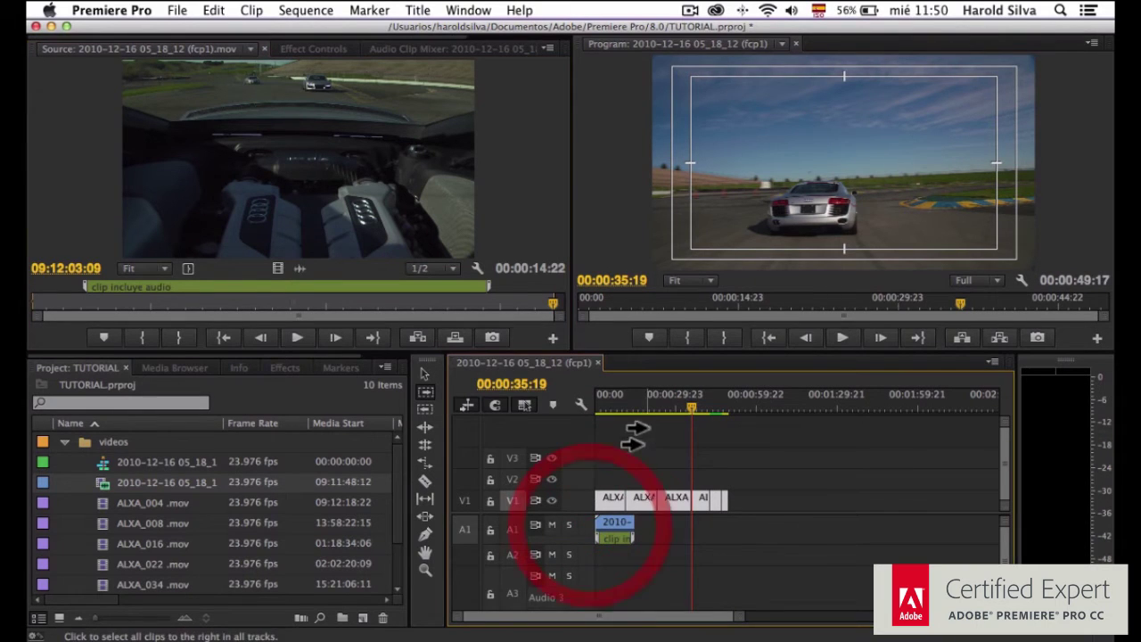
click(610, 407)
click(597, 407)
Push every clip later with Track Select Forward (A) to open a gap at the start.
key(a)
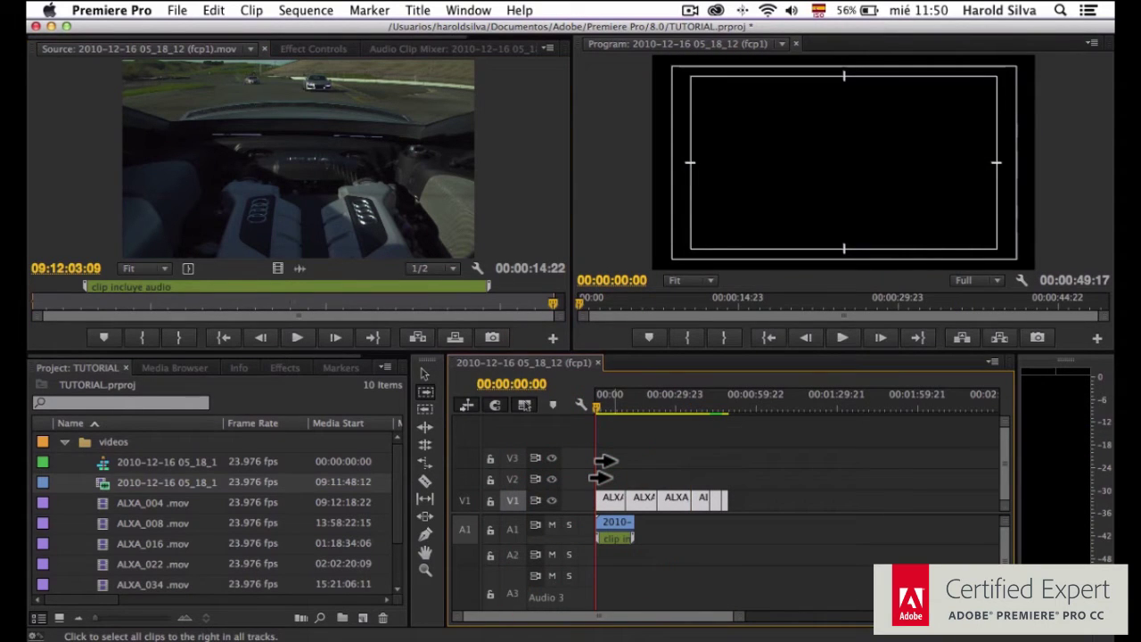
key(=)
key(=)
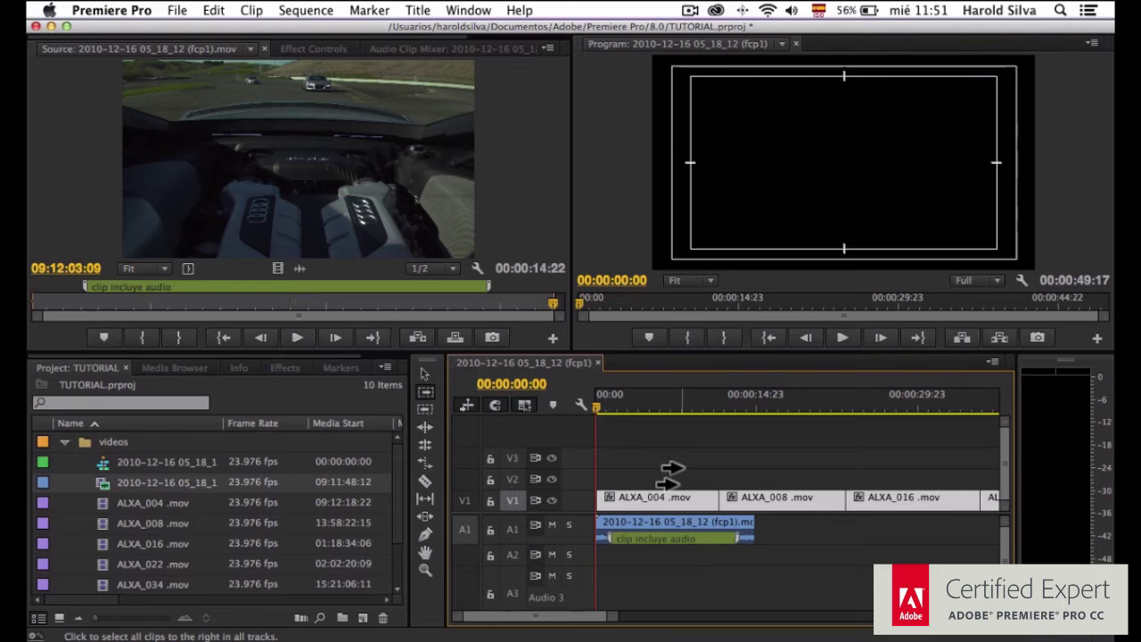
drag(613, 516, 789, 473)
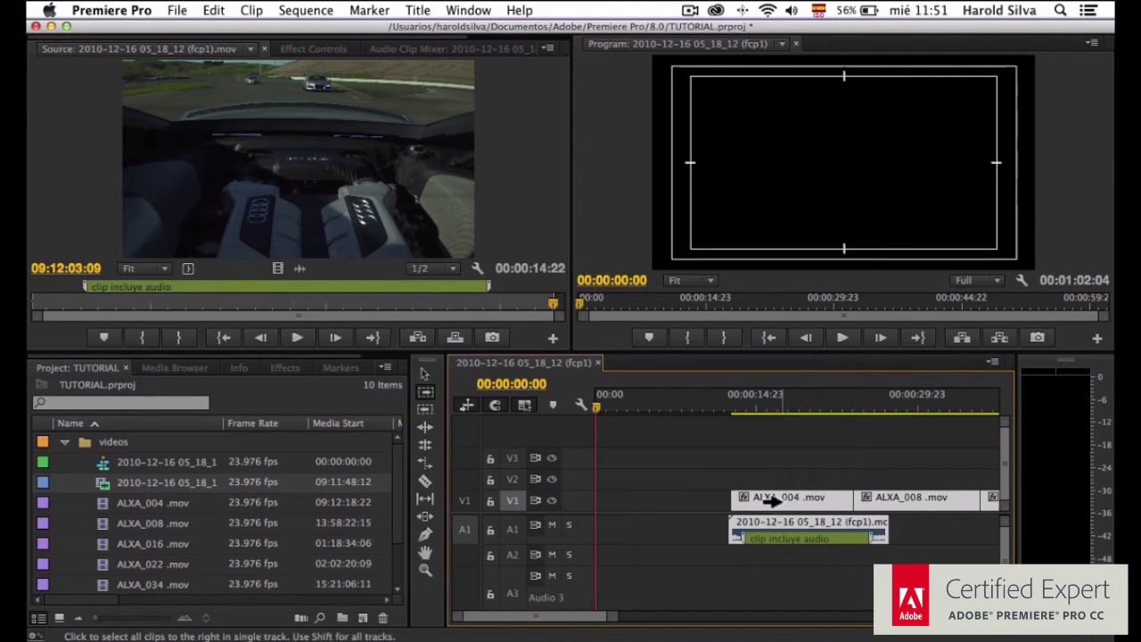
key(shift)
key(shift)
key(equal)
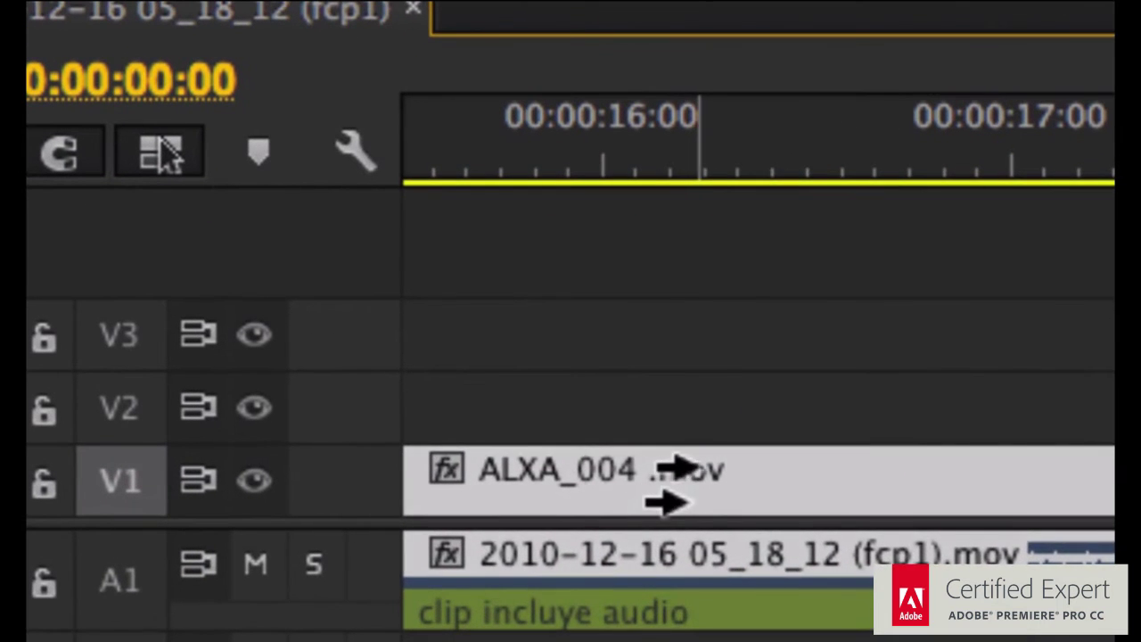
drag(671, 491, 770, 485)
drag(901, 459, 917, 479)
click(624, 484)
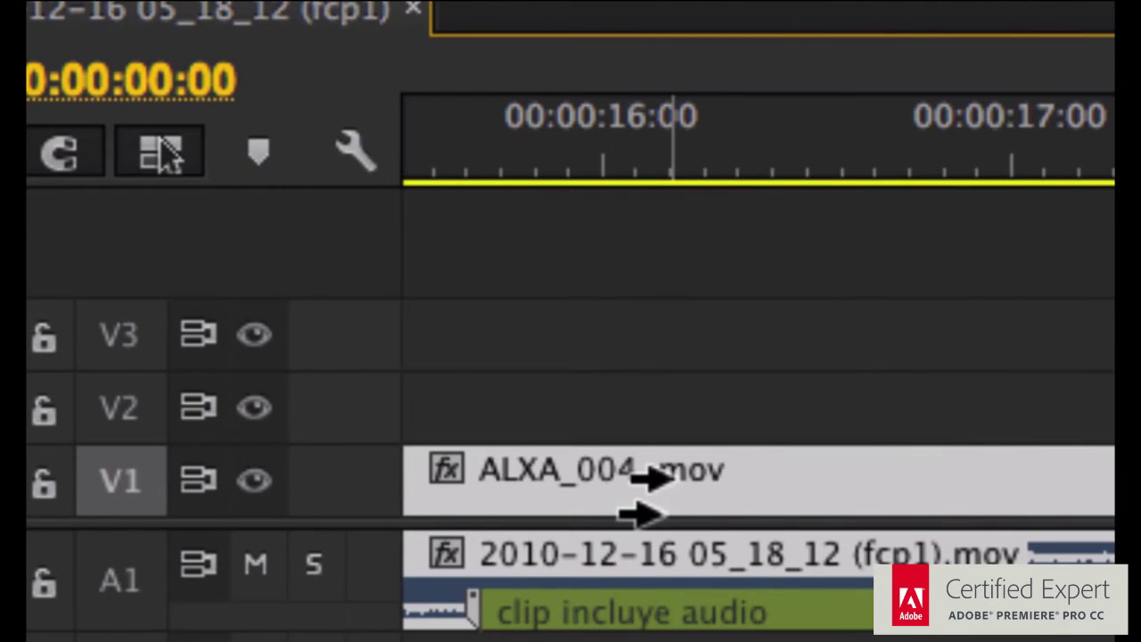
click(634, 472)
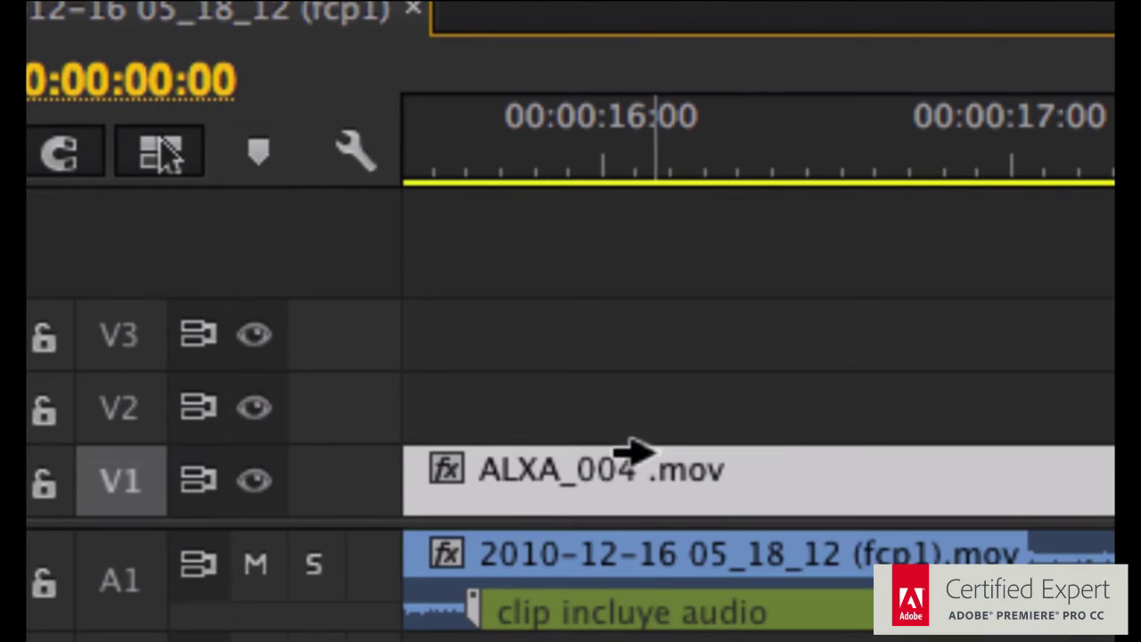
click(624, 563)
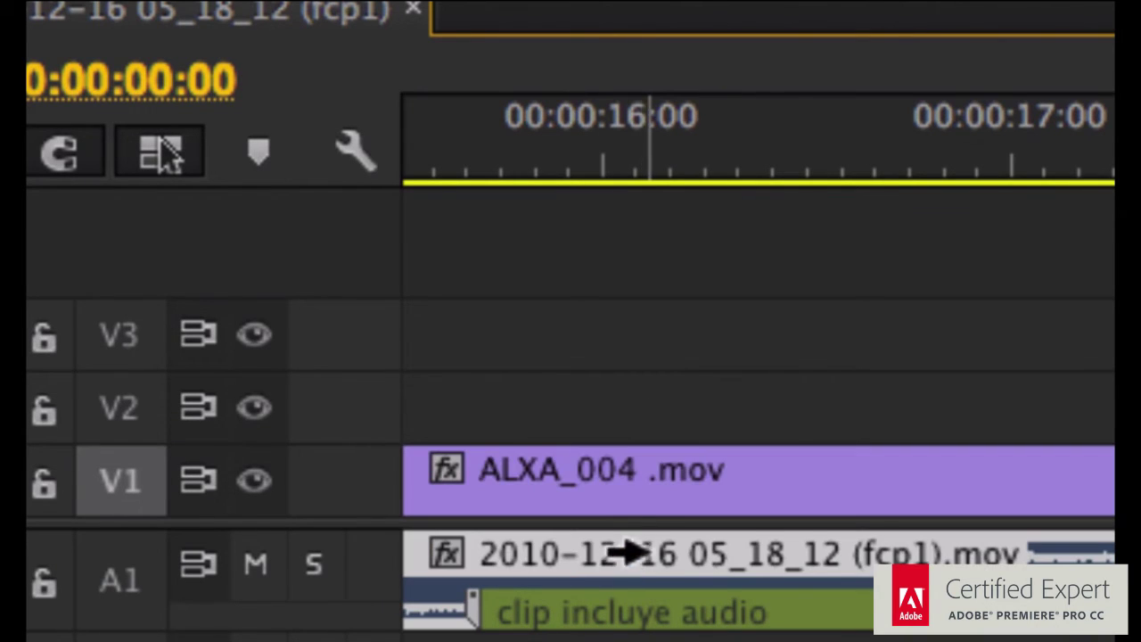
click(648, 476)
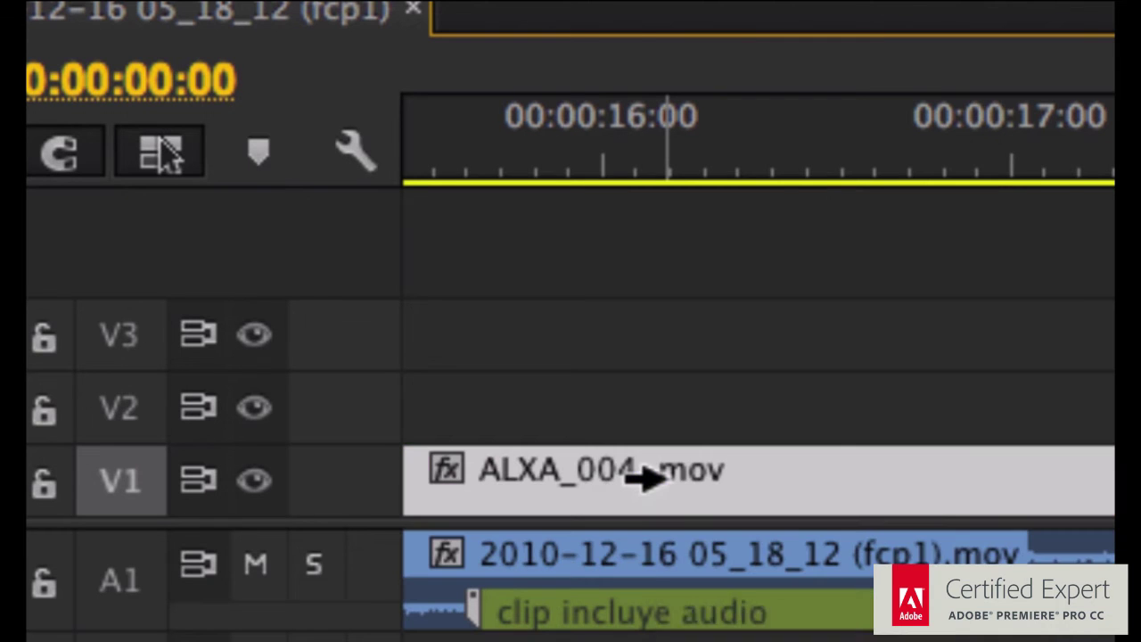
click(626, 564)
click(637, 471)
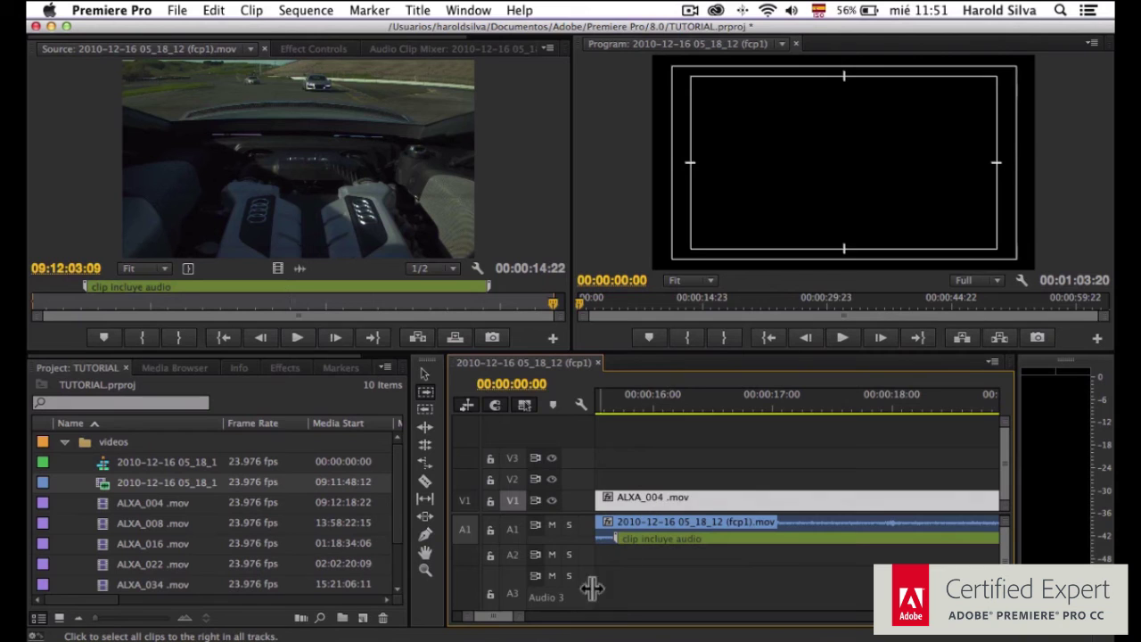
drag(526, 615, 753, 615)
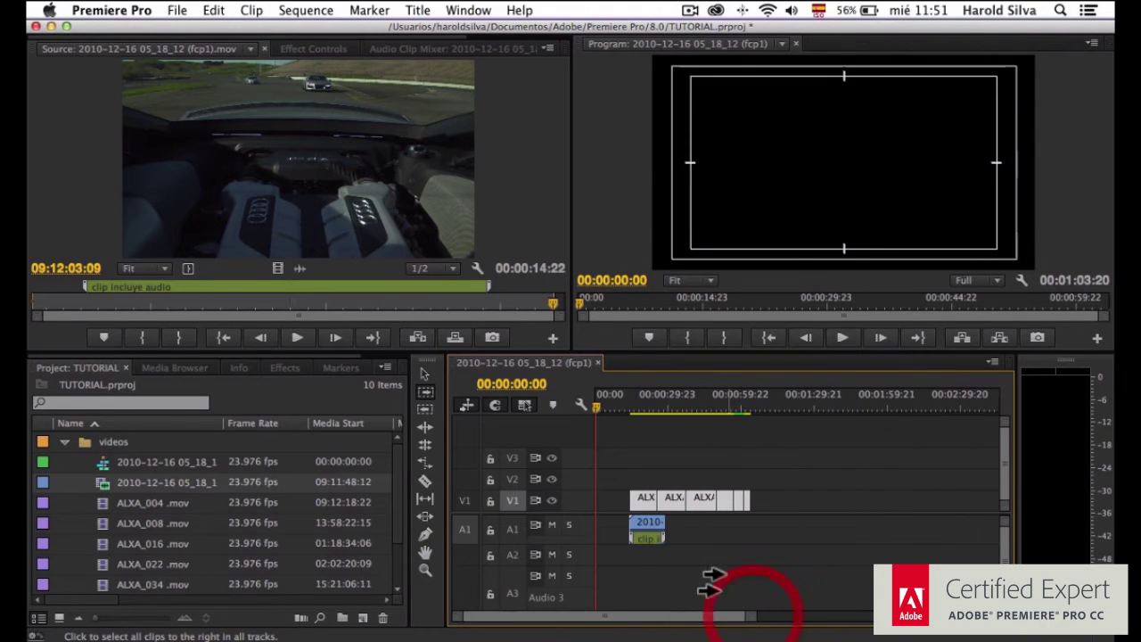
click(635, 500)
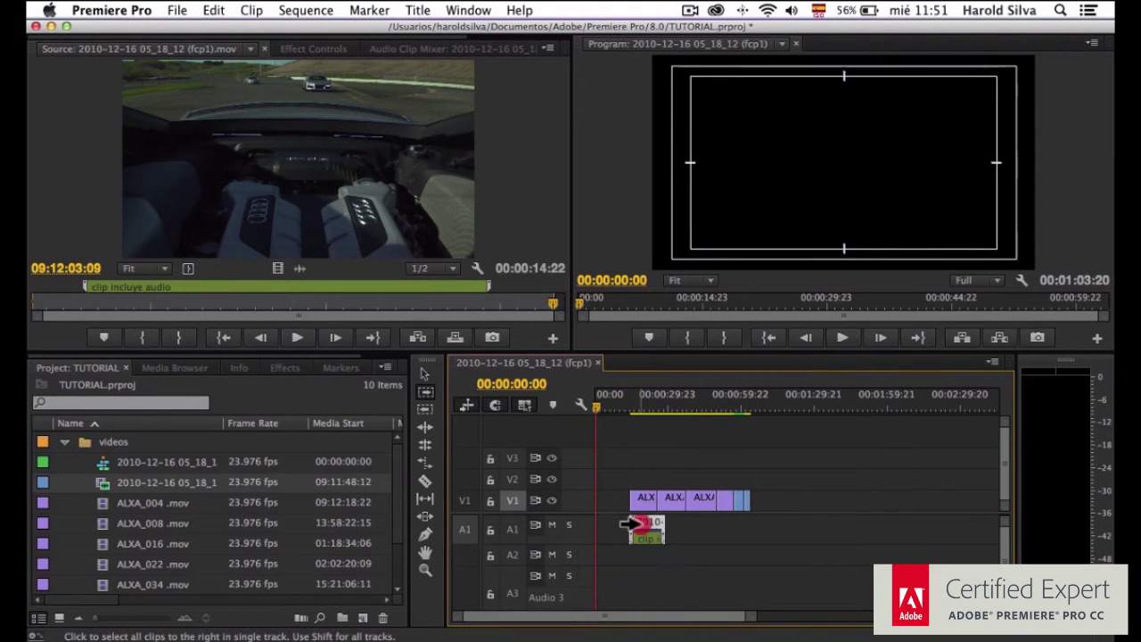
click(642, 500)
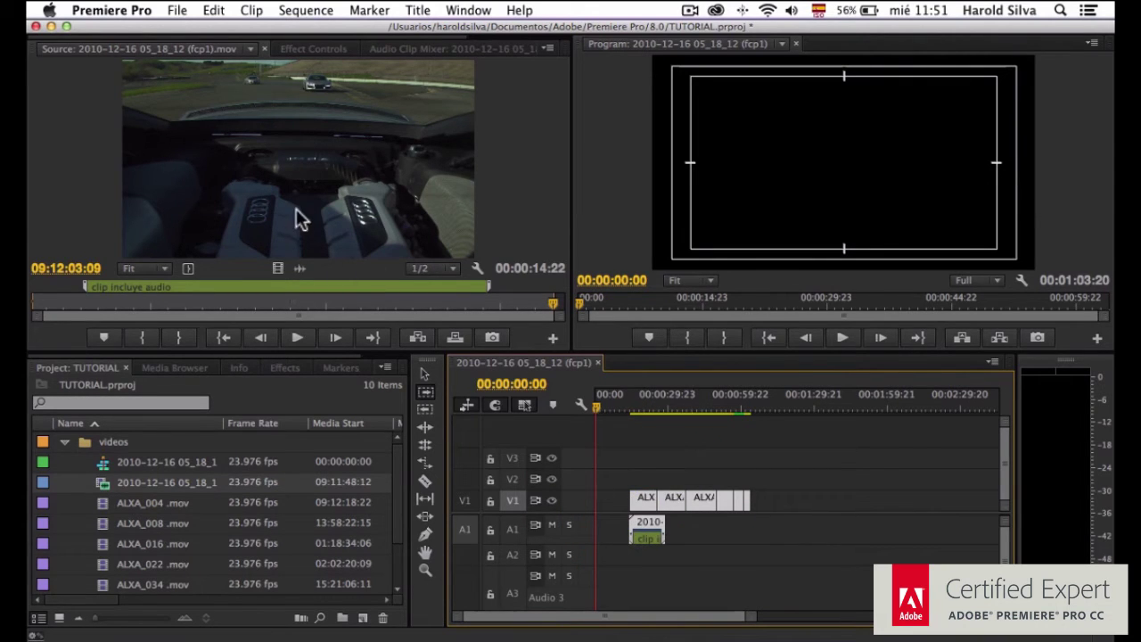
drag(296, 206, 767, 492)
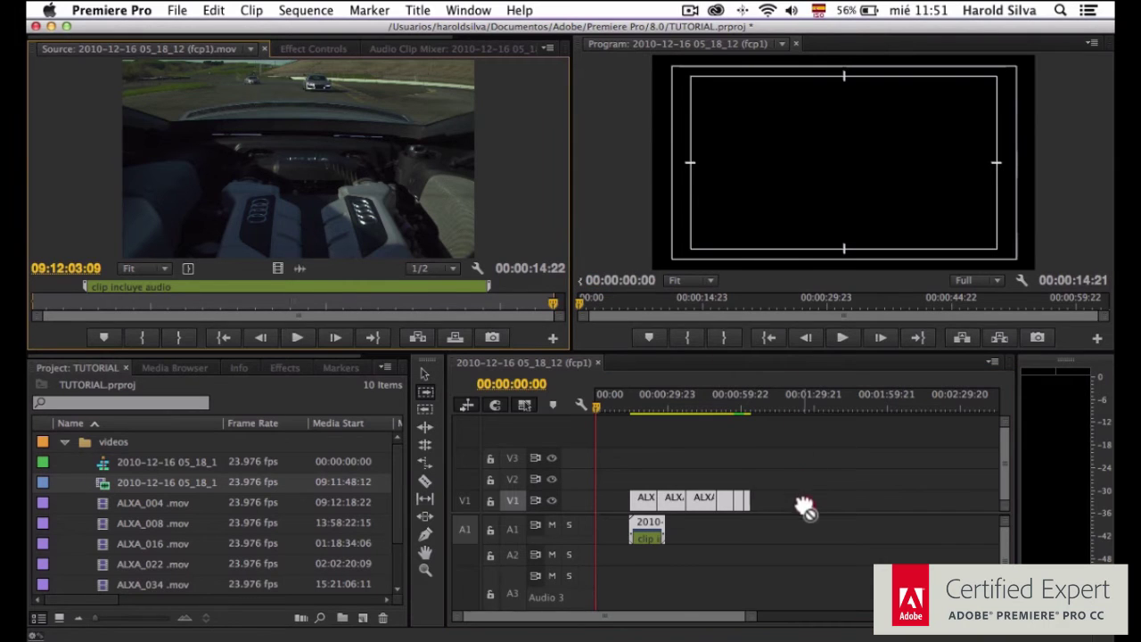
mouse_move(248, 180)
mouse_down()
mouse_move(731, 493)
mouse_move(739, 469)
mouse_up()
mouse_move(365, 196)
mouse_down()
mouse_move(825, 572)
mouse_move(775, 506)
mouse_up()
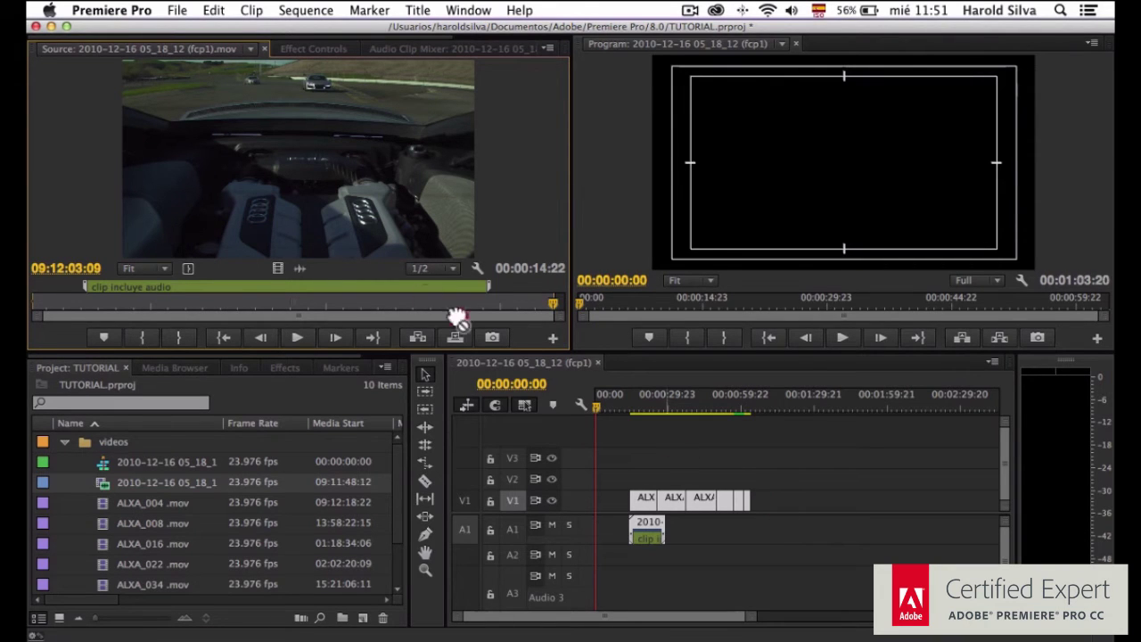
drag(780, 508, 390, 212)
drag(456, 224, 777, 505)
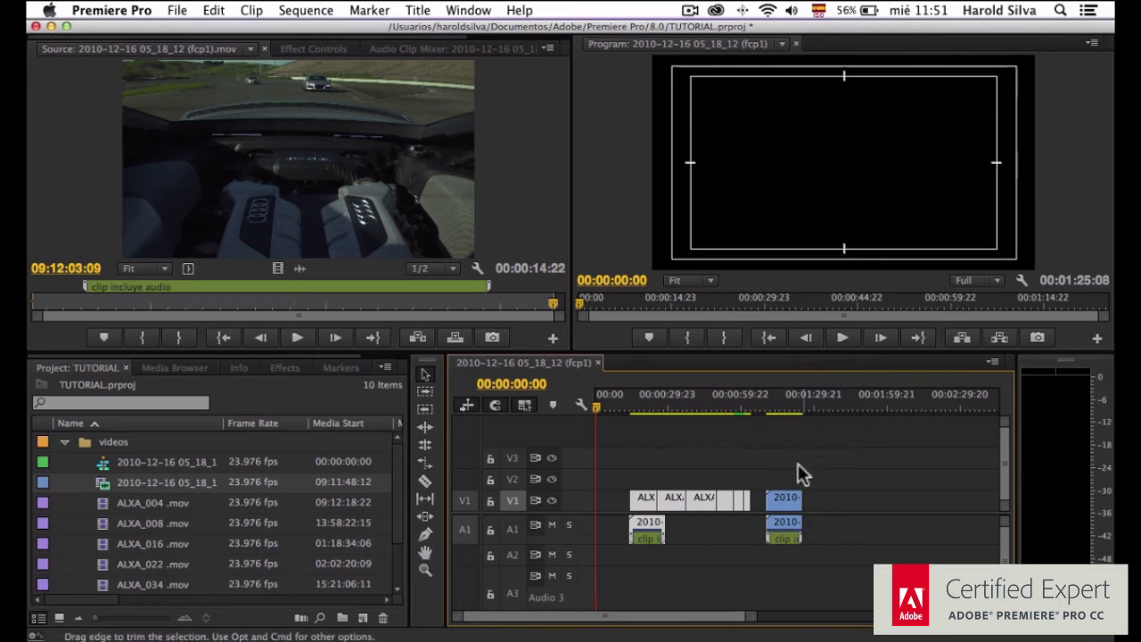
click(788, 410)
Select the added source clip copy near 00:01:18:11 with Track Select Forward and delete it.
click(788, 409)
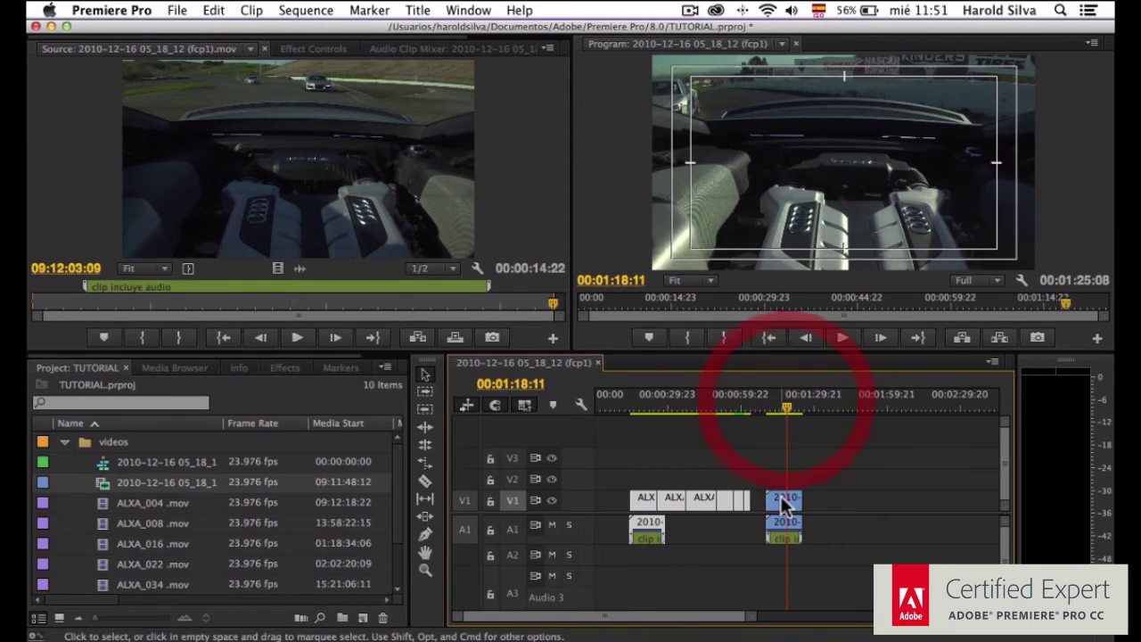
key(a)
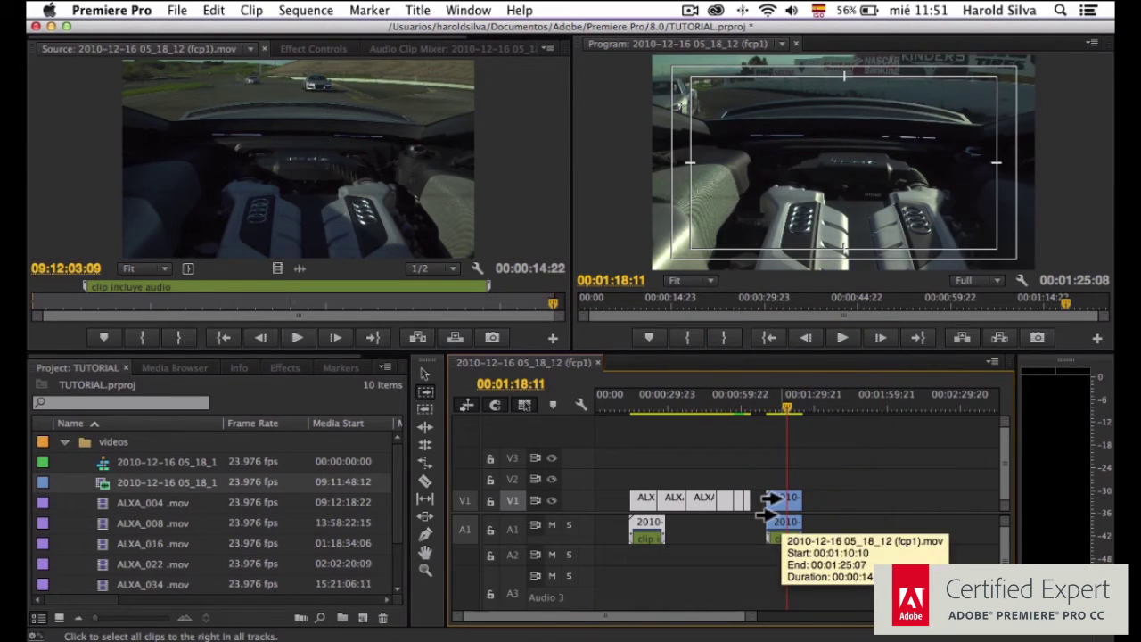
click(774, 498)
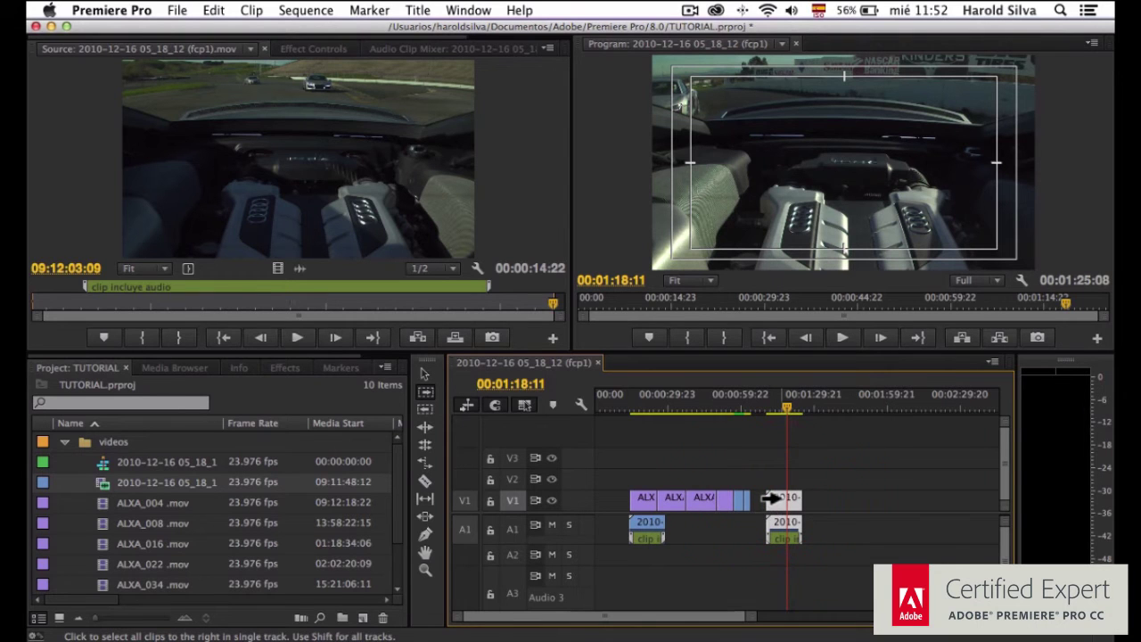
drag(771, 499, 861, 501)
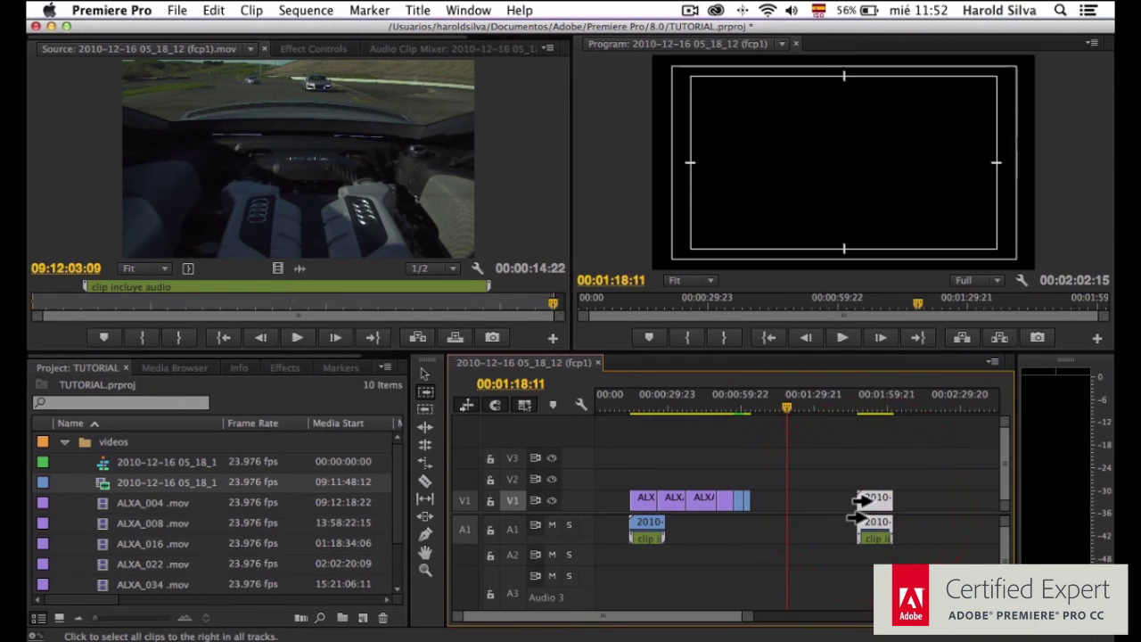
key(v)
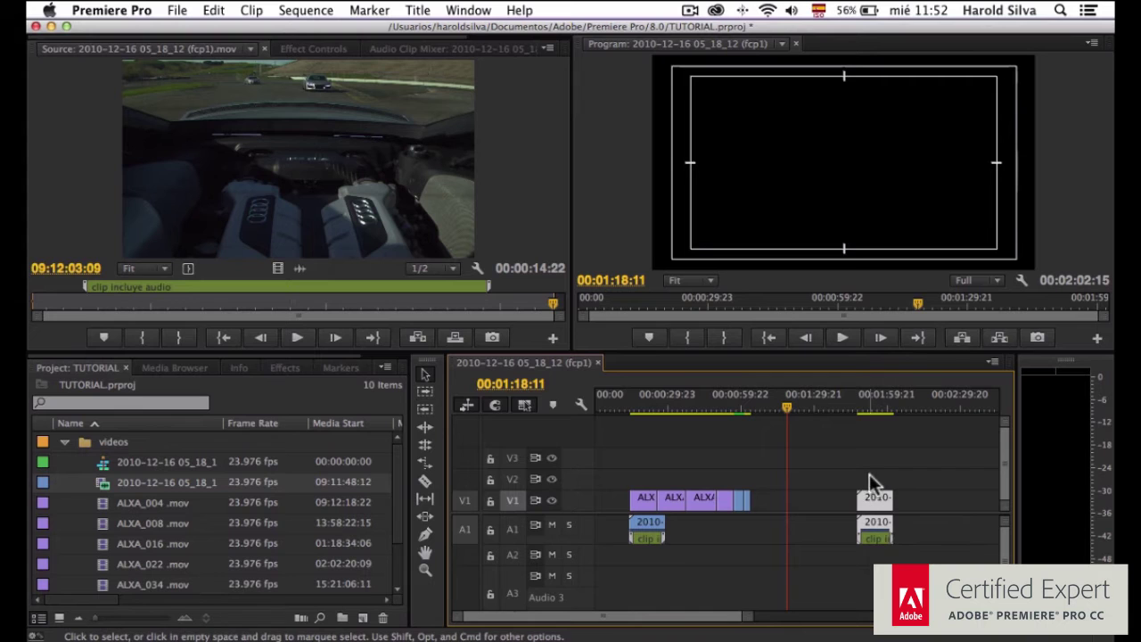
key(Delete)
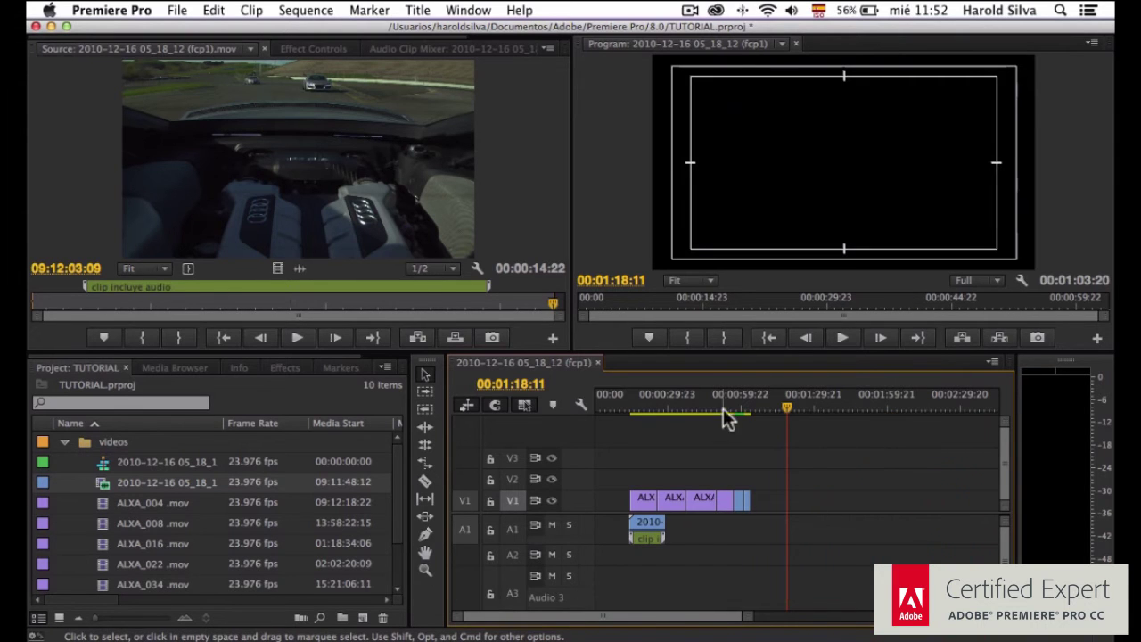
Slide all sequence clips left with the track select tools so they begin at 00:00.
click(720, 396)
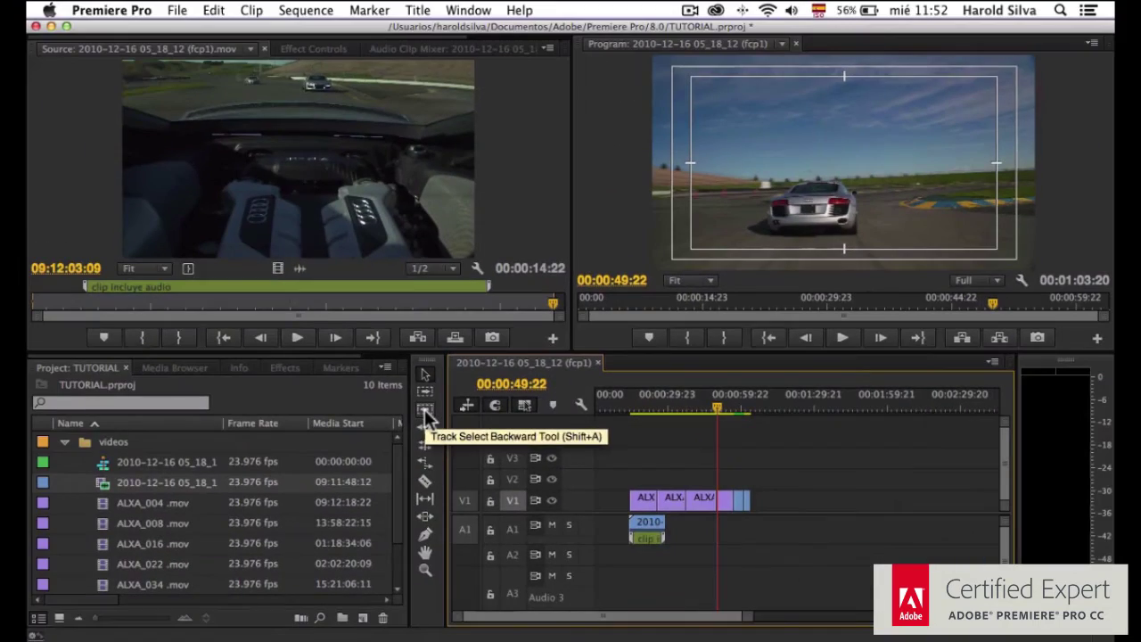
click(426, 412)
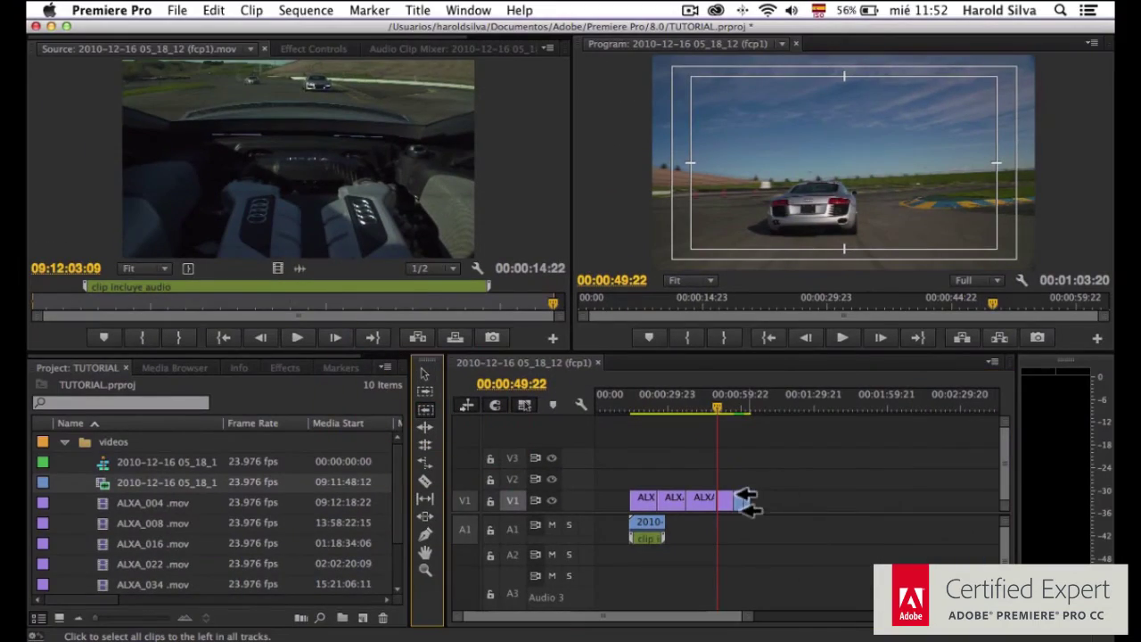
click(733, 498)
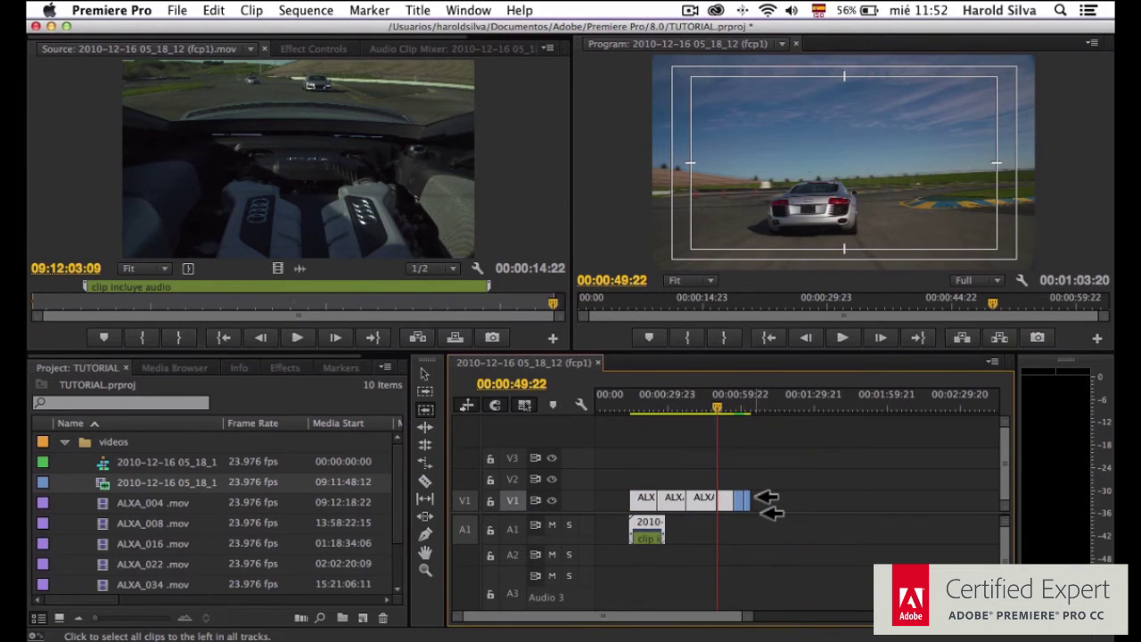
mouse_move(760, 499)
mouse_down()
mouse_move(712, 500)
mouse_move(847, 500)
mouse_up()
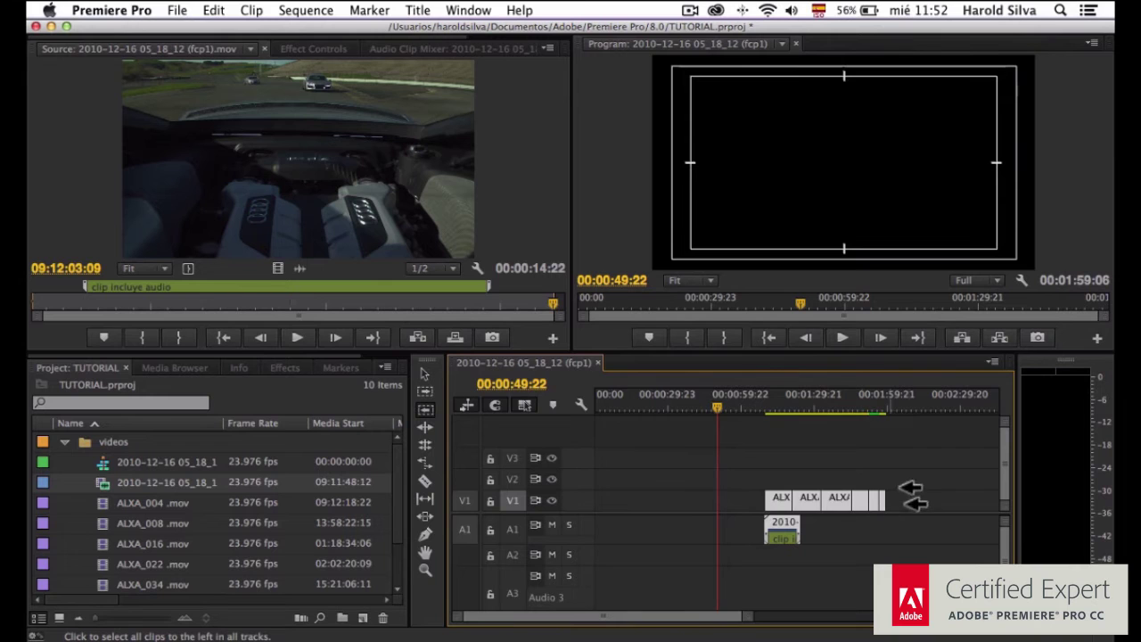
click(776, 501)
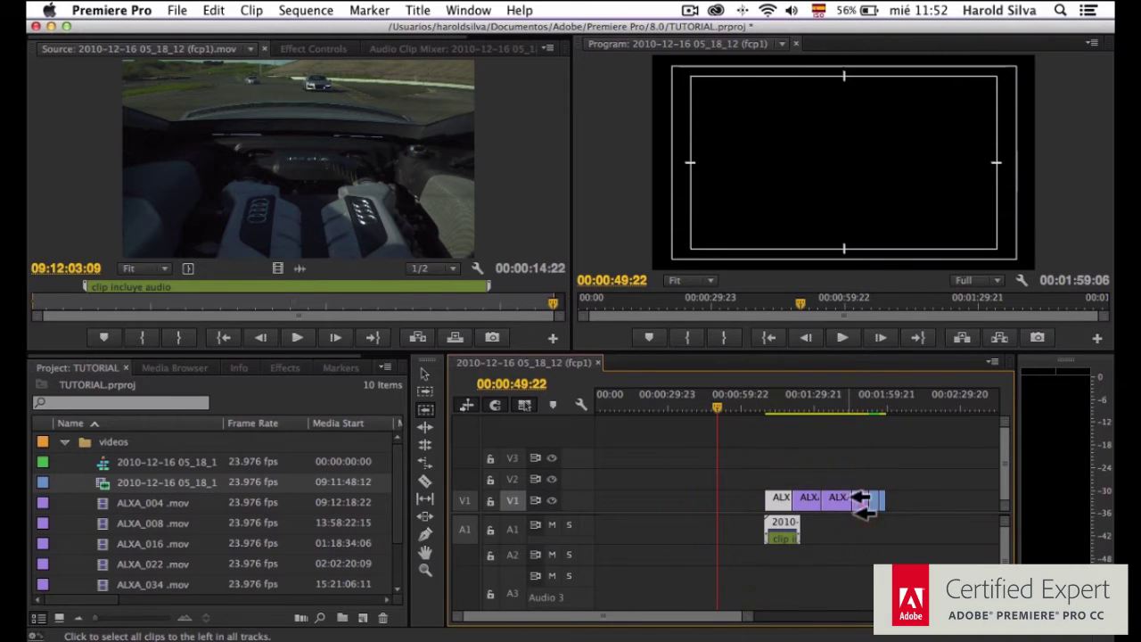
click(889, 497)
drag(860, 500, 767, 504)
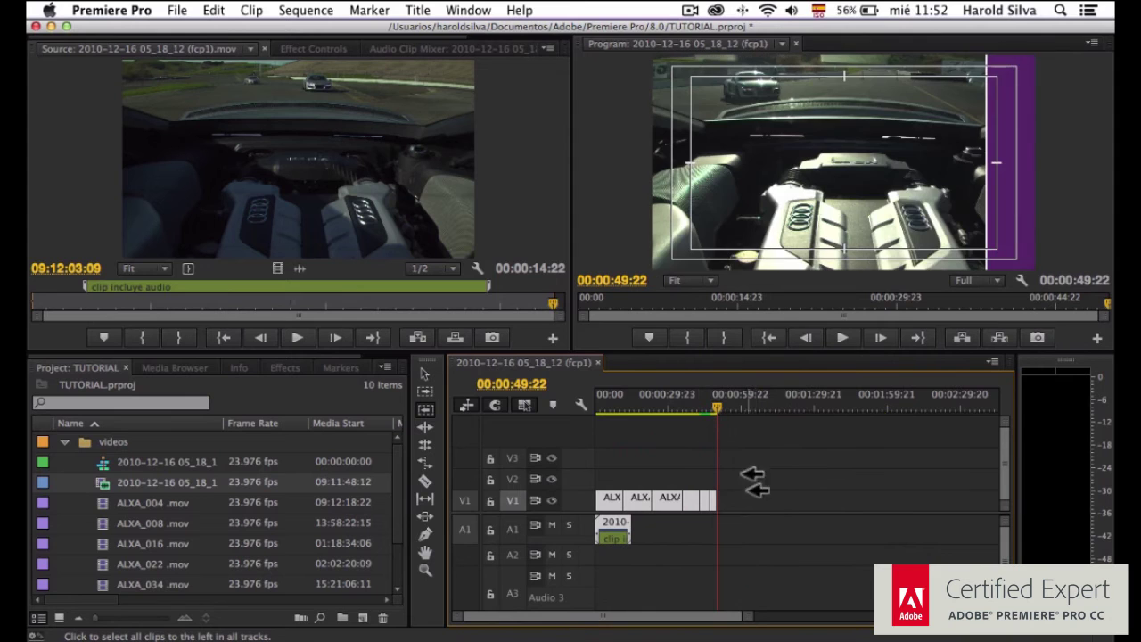
click(595, 410)
Save the project, play the sequence briefly, and return the playhead to the start.
key(ctrl+s)
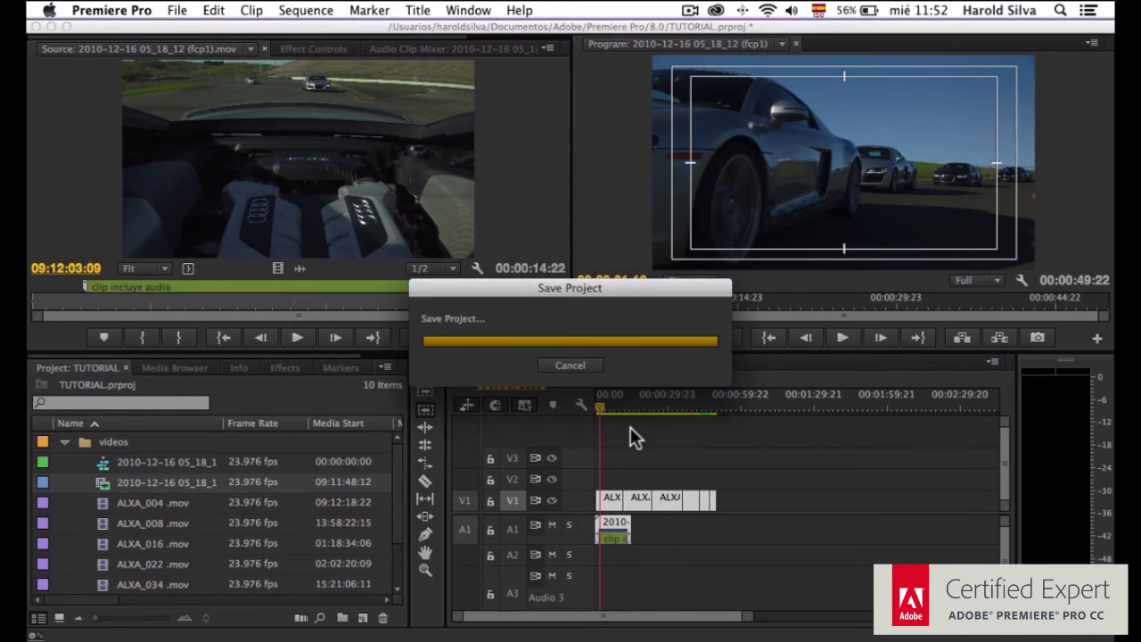
key(space)
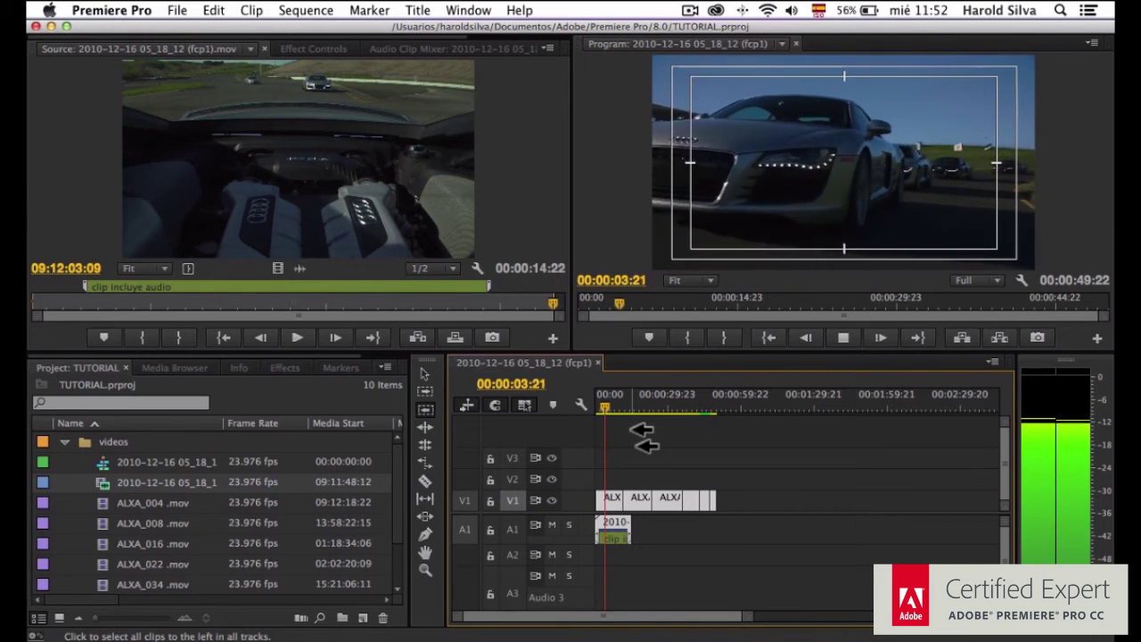
key(space)
click(602, 403)
click(596, 403)
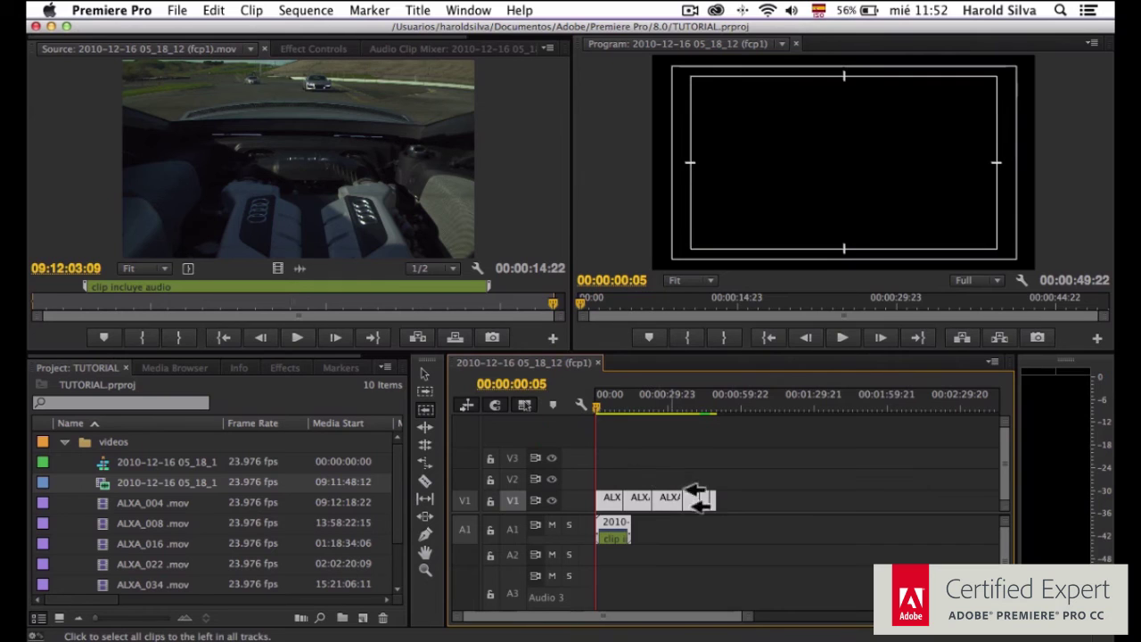
Fit the whole sequence in the timeline, park the playhead at 00:00:11:18, and restore the Selection tool.
click(681, 455)
key(backslash)
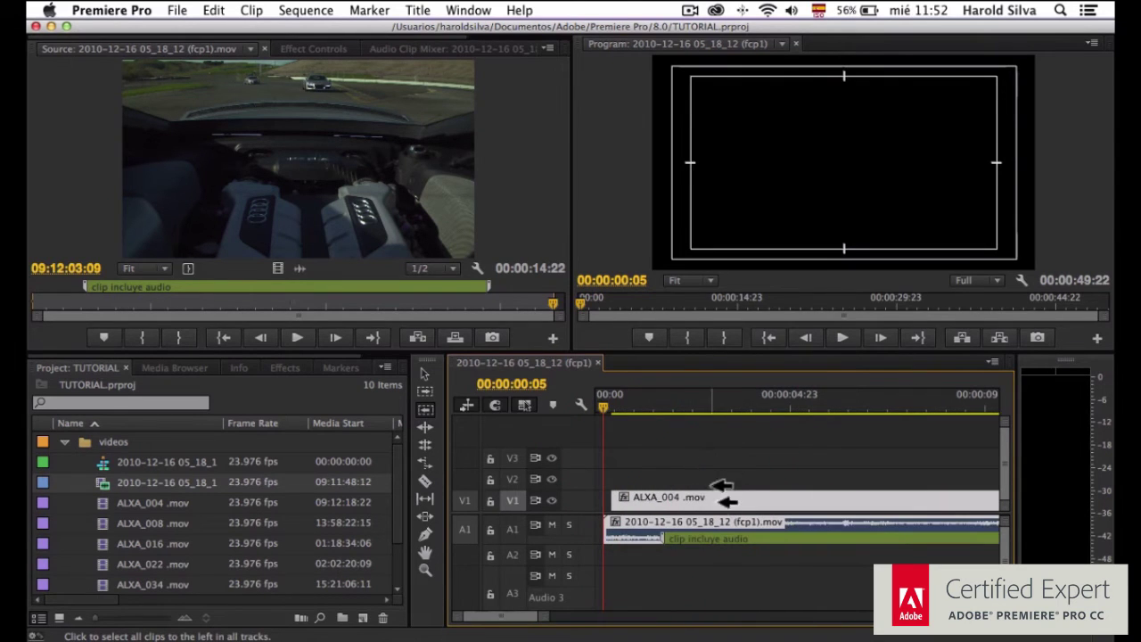
scroll(691, 513, right, 3)
scroll(701, 466, left, 3)
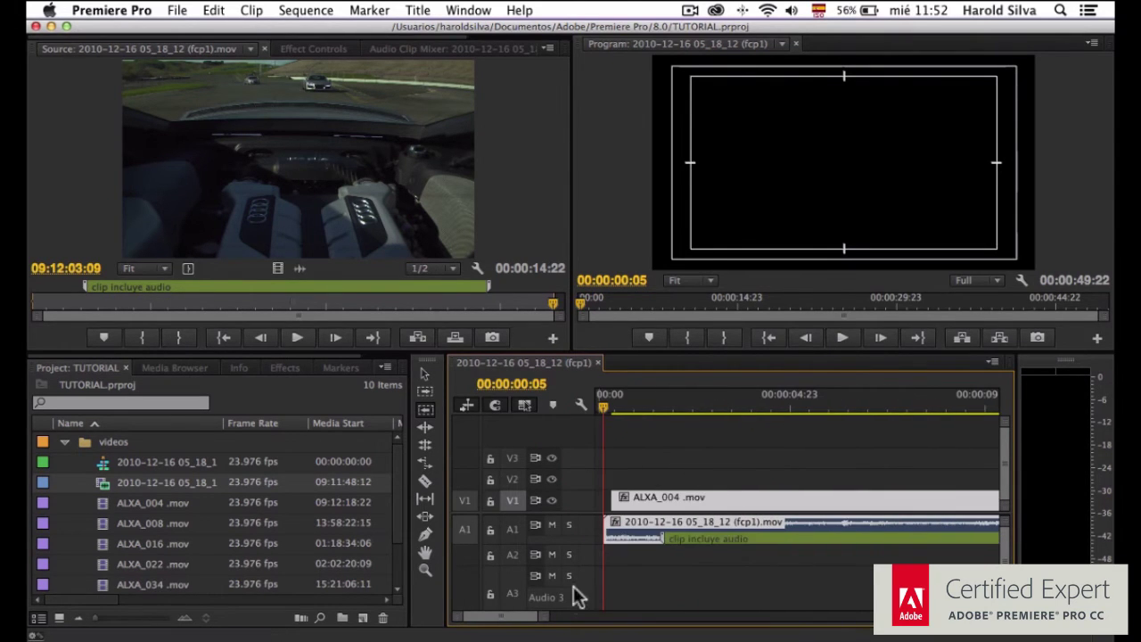
drag(549, 626, 722, 615)
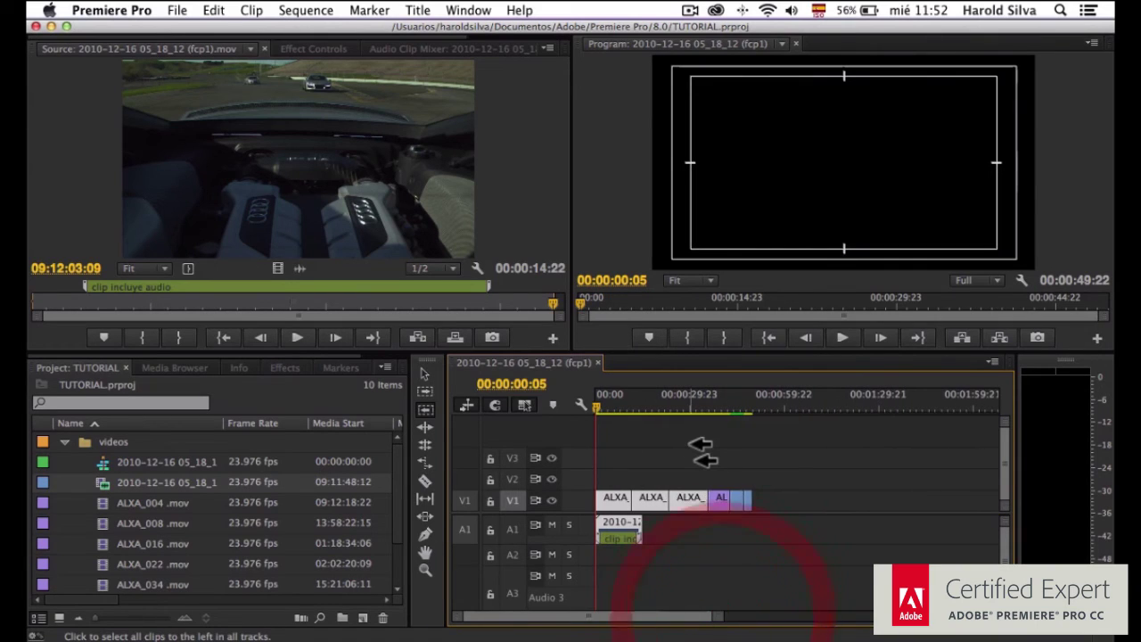
click(633, 407)
click(670, 450)
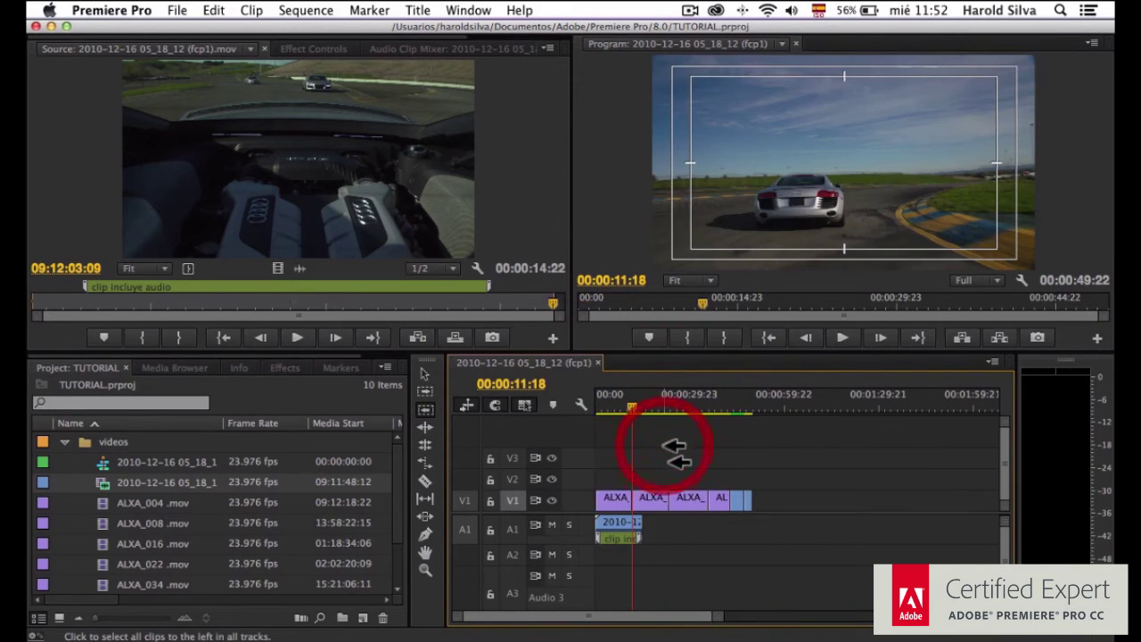
click(425, 374)
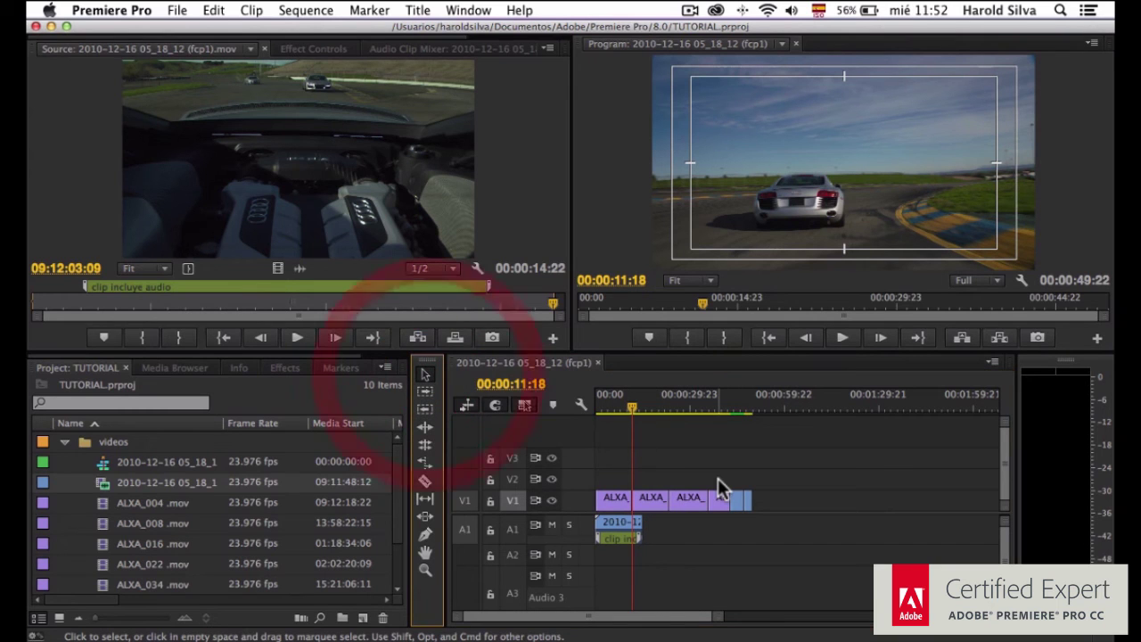
Zoom in and inspect ALXA_004 and ALXA_008, scrubbing the playhead to about 00:00:12:04.
key(equal)
key(equal)
key(equal)
key(equal)
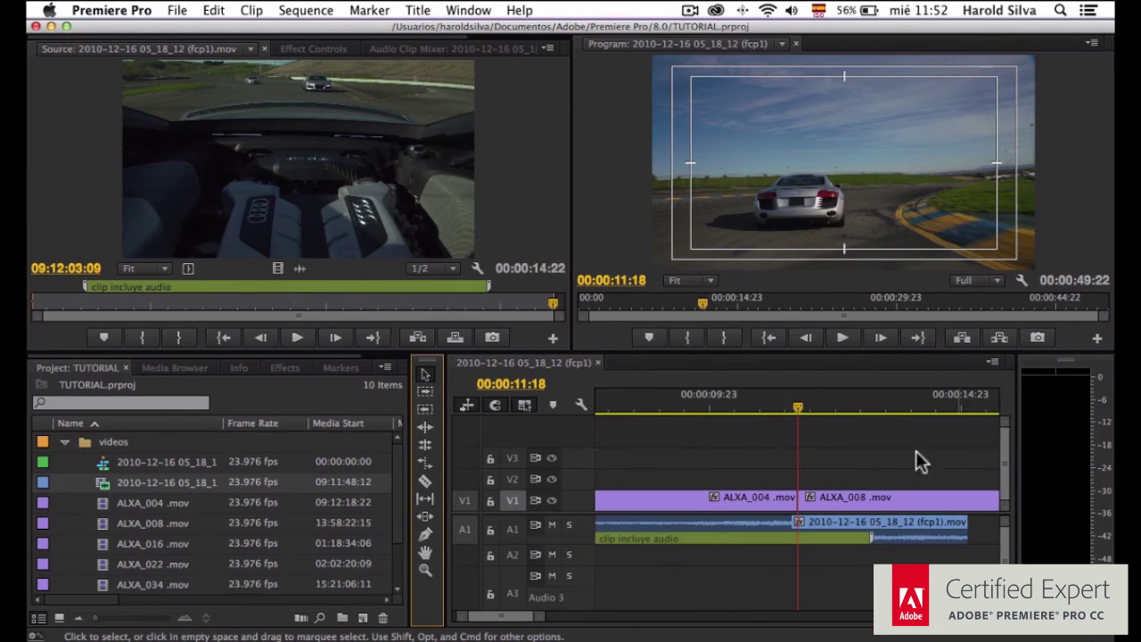
click(788, 499)
click(847, 502)
click(828, 459)
mouse_move(789, 413)
mouse_down()
mouse_move(822, 411)
mouse_move(756, 415)
mouse_move(840, 414)
mouse_up()
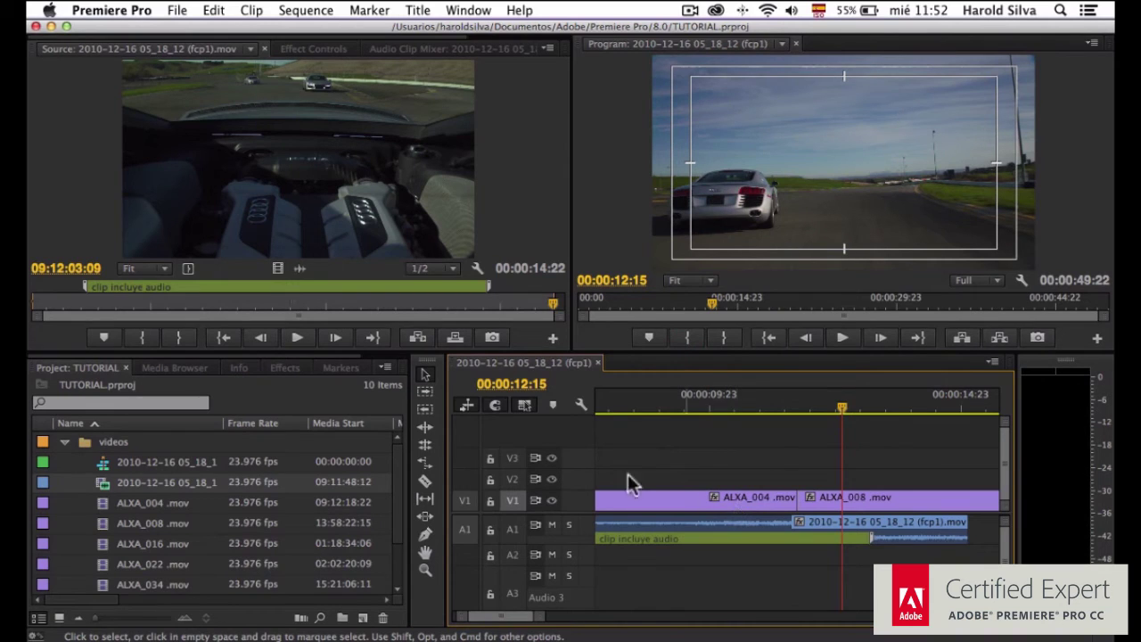
Ripple-trim the end of ALXA_004 shorter with the Ripple Edit Tool, pulling later clips left.
click(427, 430)
mouse_move(794, 497)
mouse_down()
mouse_move(675, 497)
mouse_move(796, 496)
mouse_up()
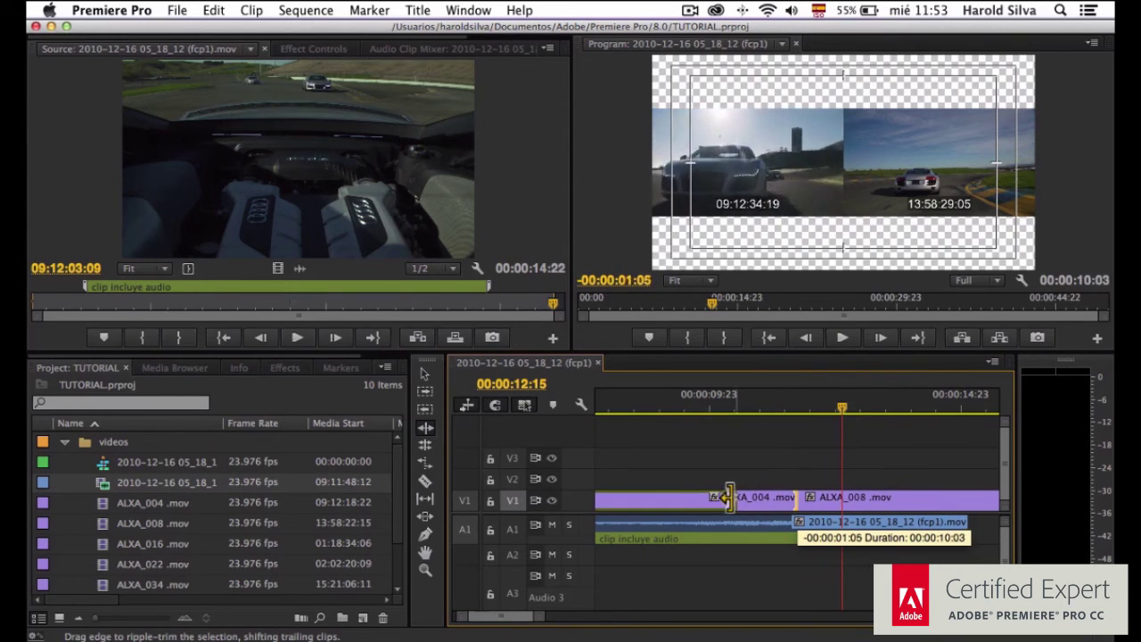
drag(795, 497, 691, 497)
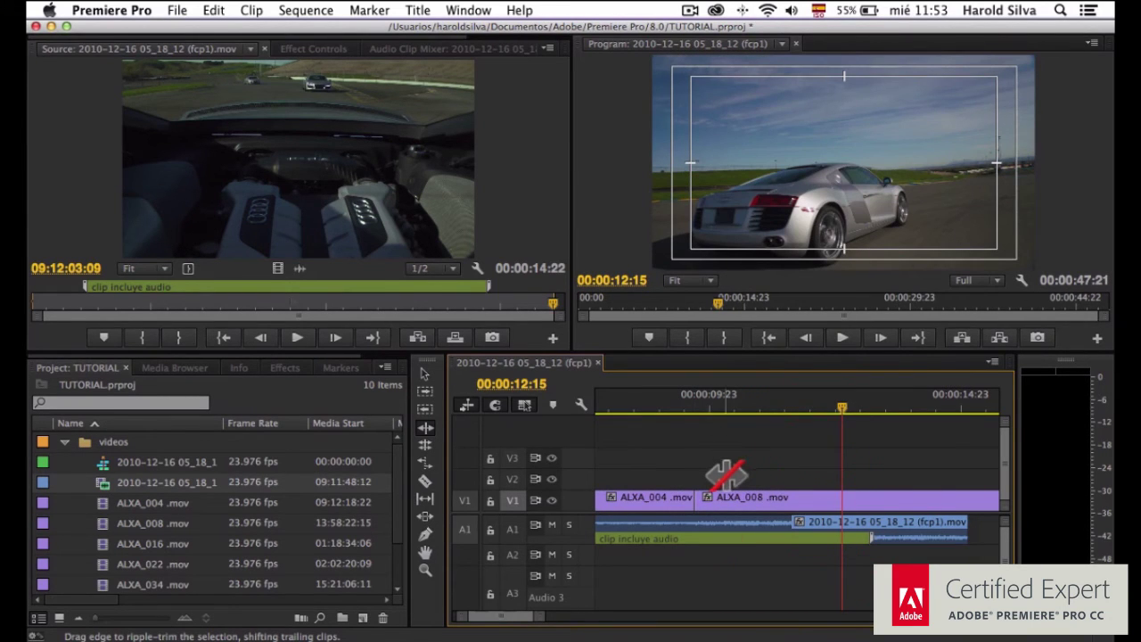
key(minus)
scroll(722, 453, down, 5)
drag(577, 615, 414, 621)
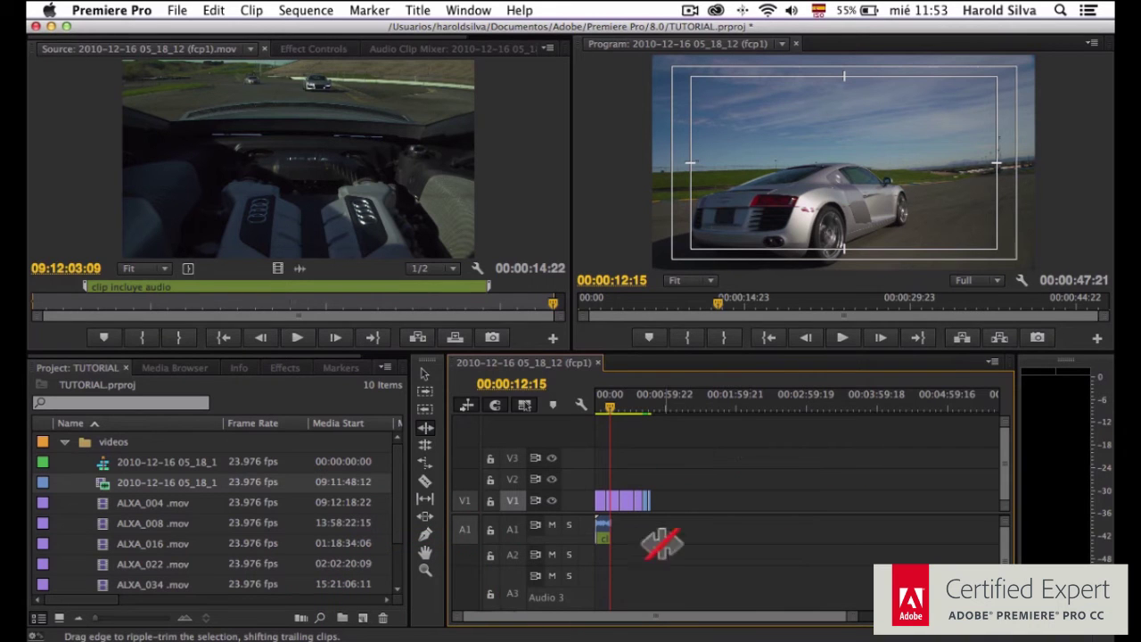
Ripple-trim the ALXA_004/ALXA_008 edit point, undoing the extra trim, so the sequence runs 00:00:47:21.
key(equal)
key(equal)
key(equal)
key(equal)
key(equal)
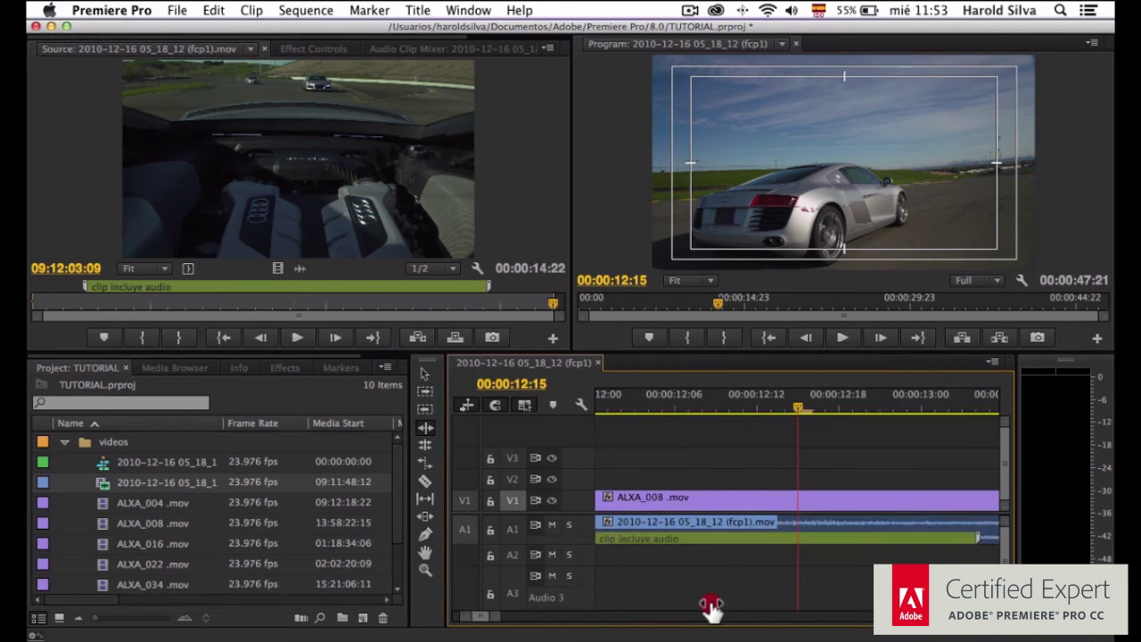
key(backslash)
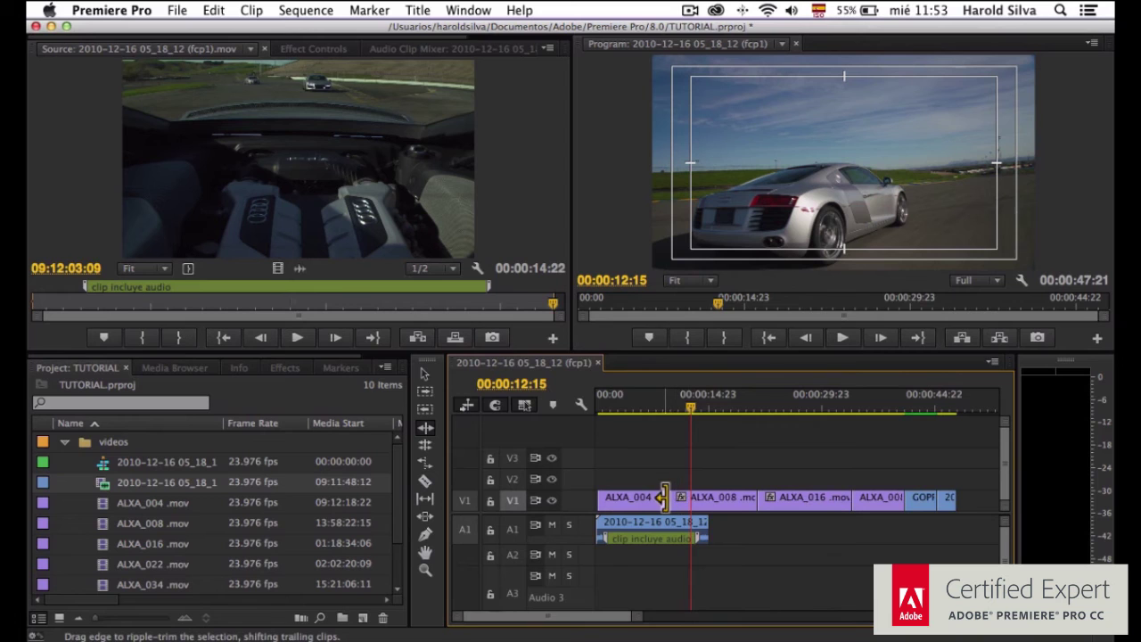
drag(650, 501, 679, 507)
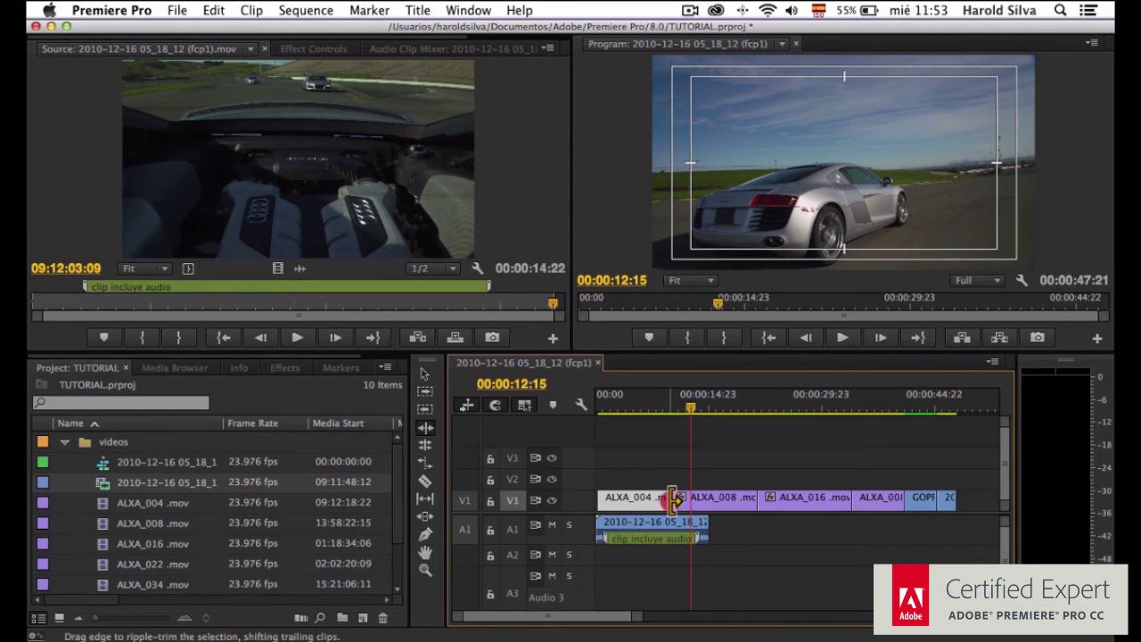
drag(675, 500, 768, 604)
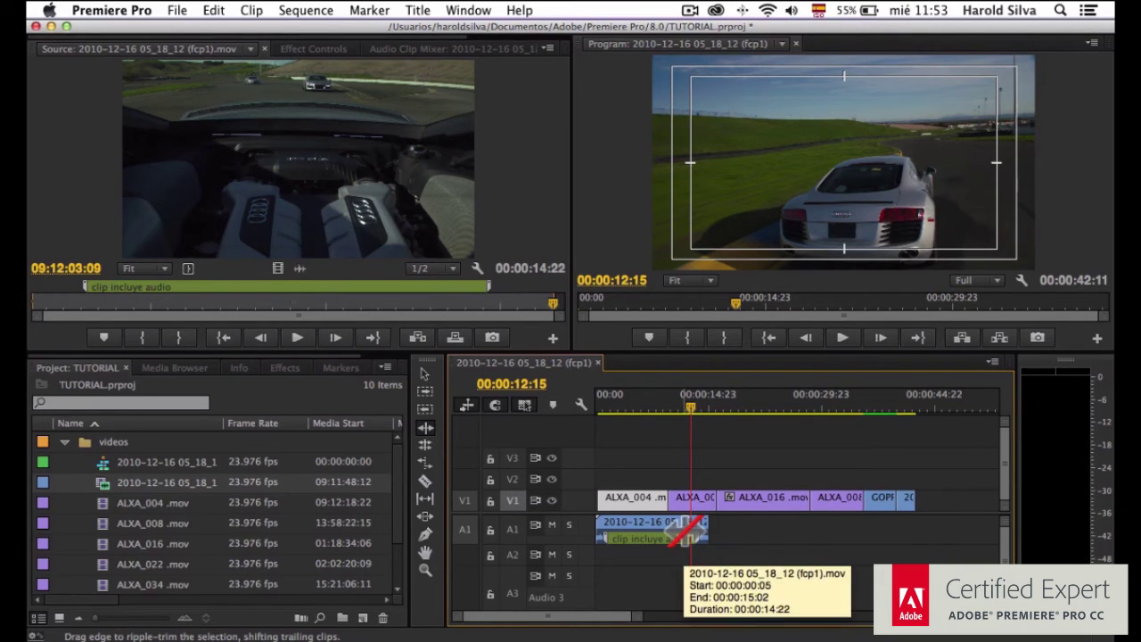
key(super+z)
click(642, 445)
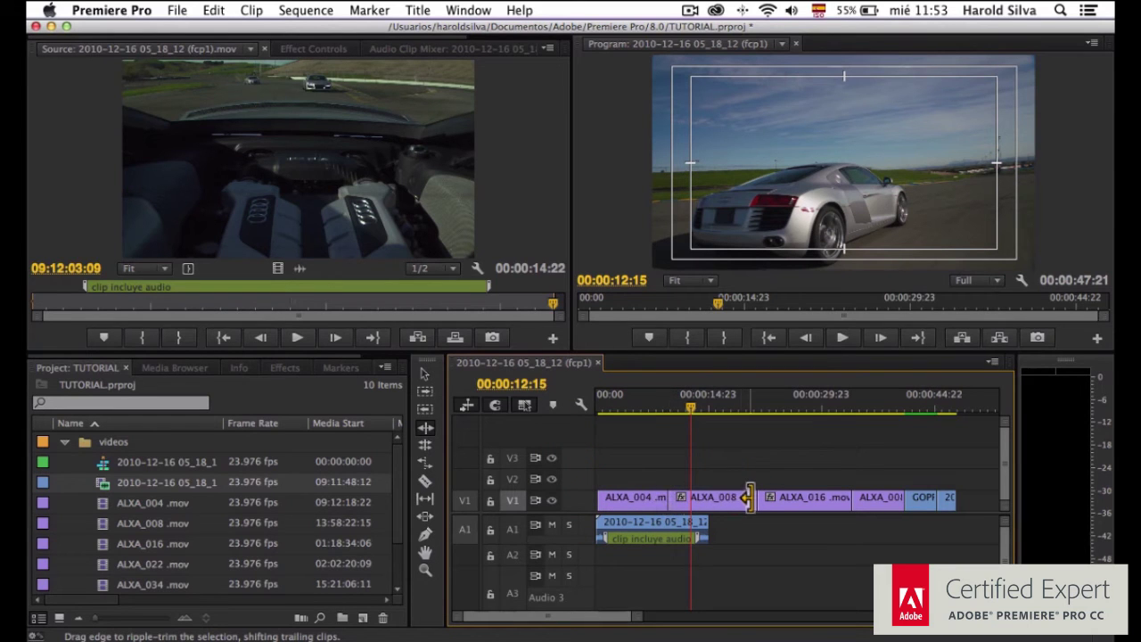
drag(776, 499, 756, 499)
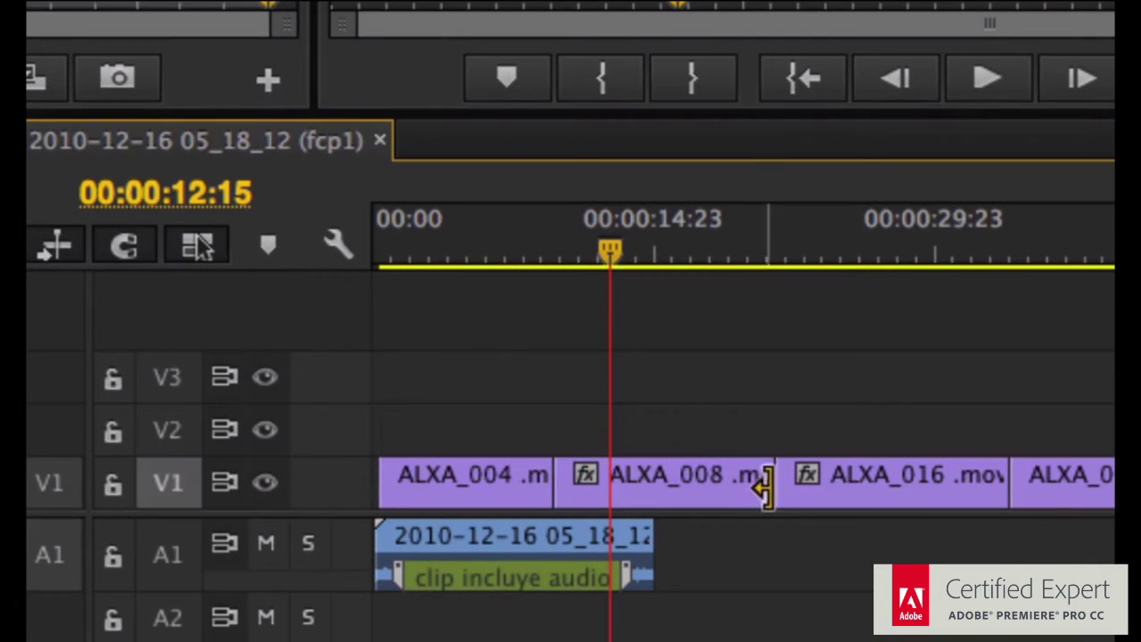
Undo the ripple trim on ALXA_008's end and park the playhead at 00:00:15:03.
drag(766, 482, 657, 482)
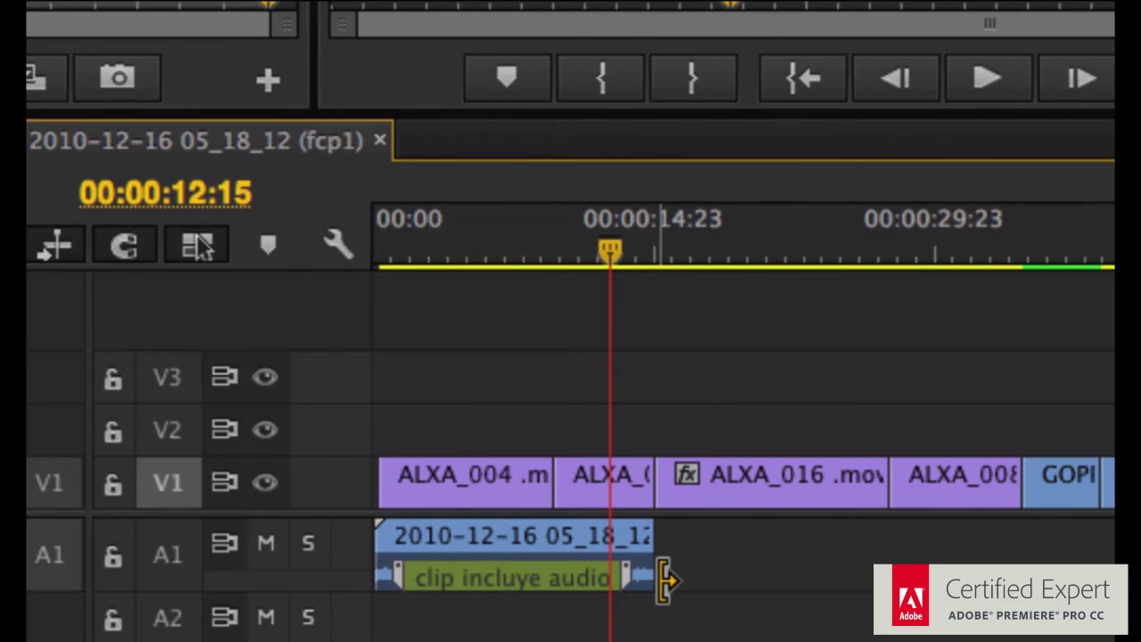
key(ctrl+z)
drag(616, 255, 667, 258)
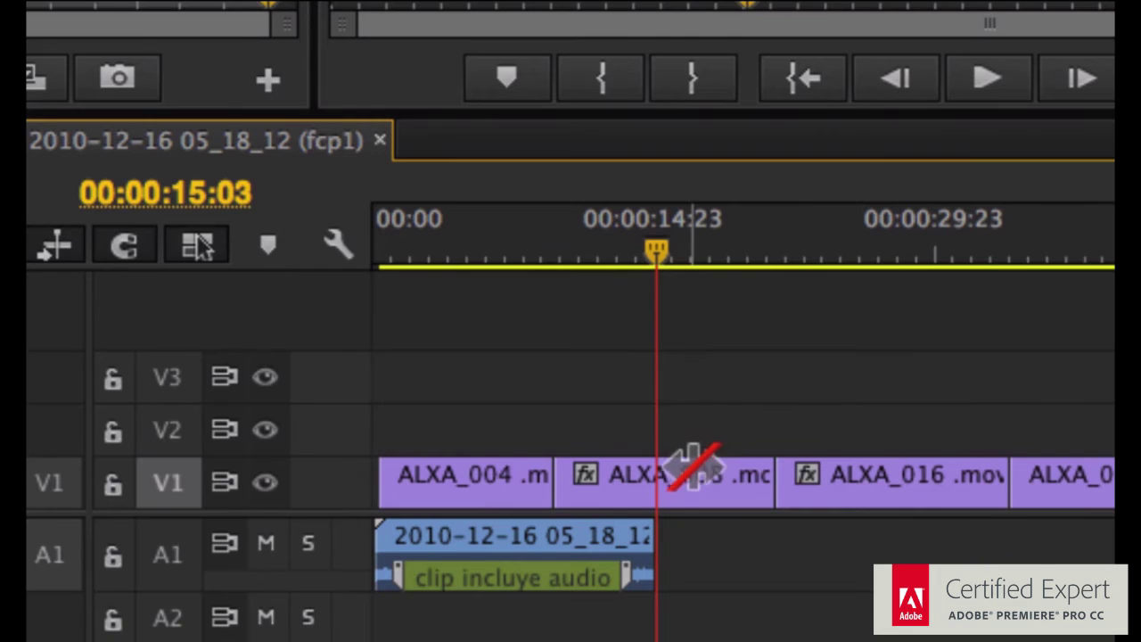
Razor-cut ALXA_008 at 00:00:15:03, delete the right piece, and ripple-delete the gap.
key(c)
click(666, 475)
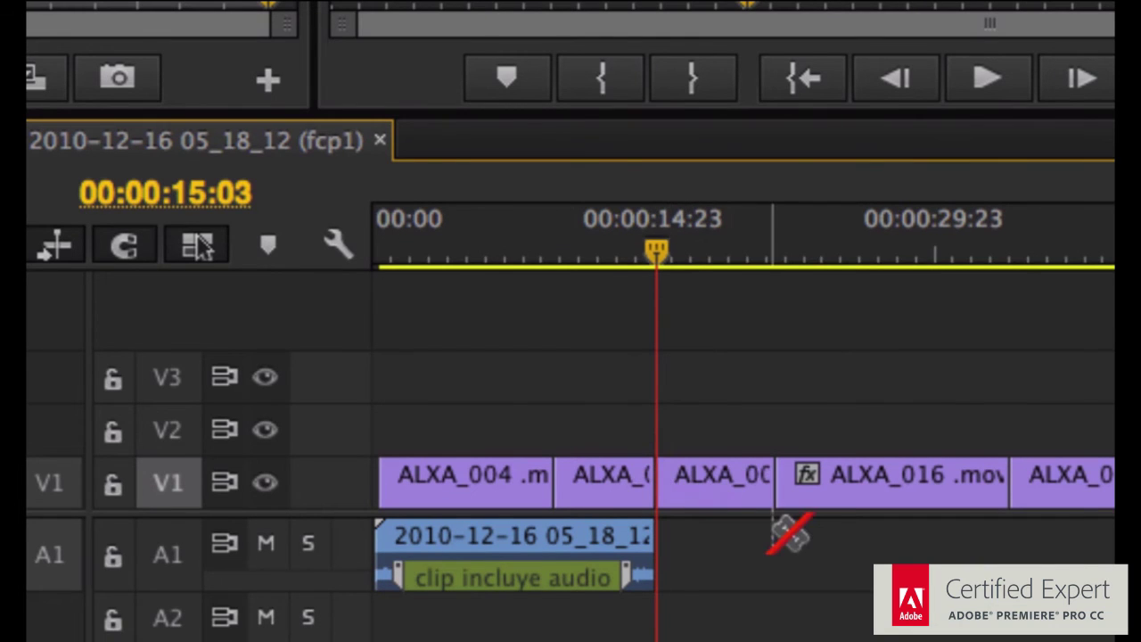
click(719, 488)
key(Delete)
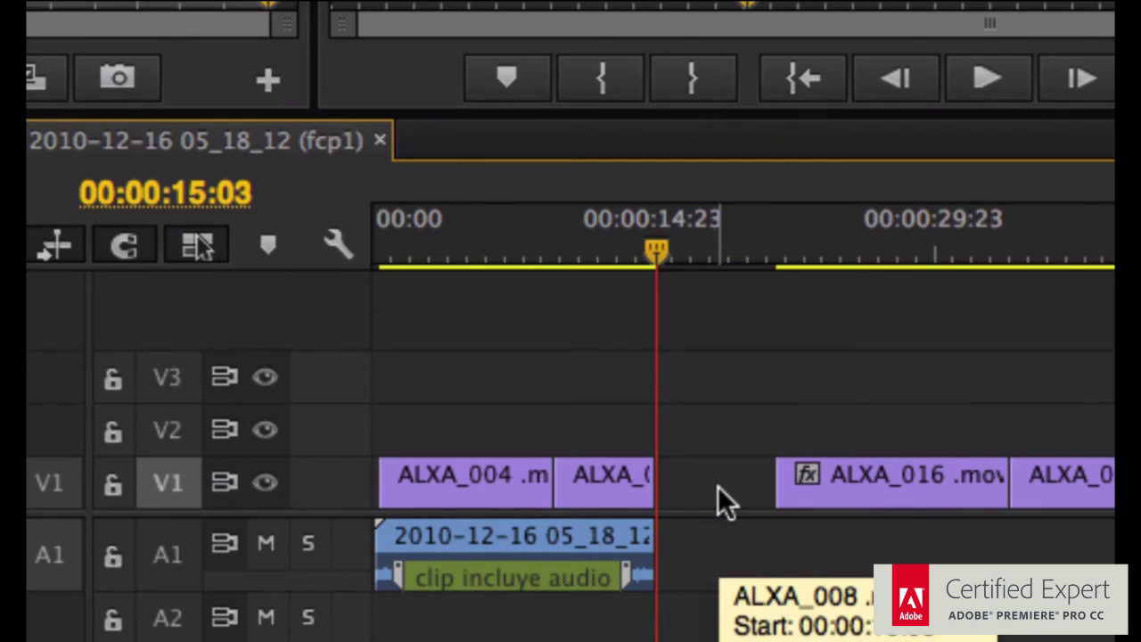
right_click(719, 478)
click(785, 522)
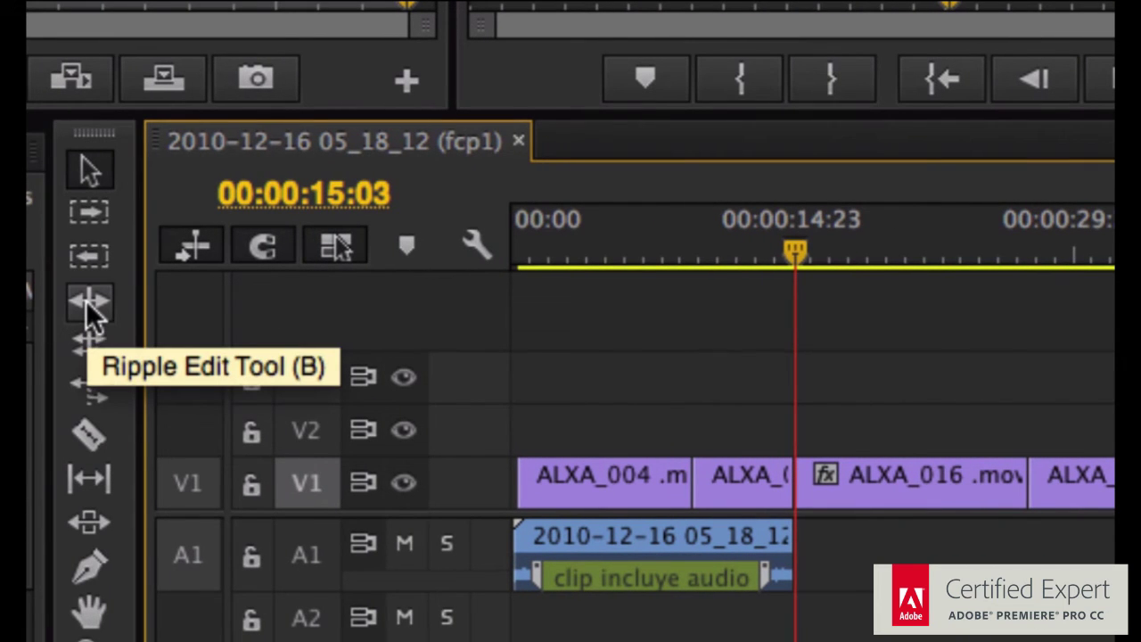
Ripple-extend ALXA_008's end and park the playhead at 00:00:29:03.
click(87, 301)
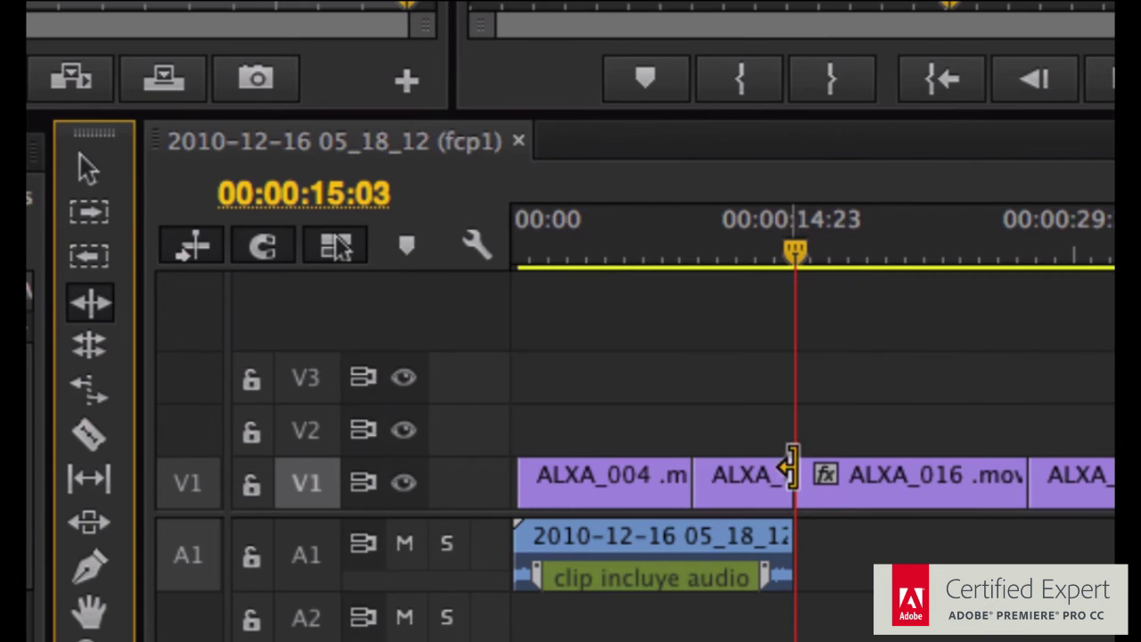
drag(787, 478, 887, 479)
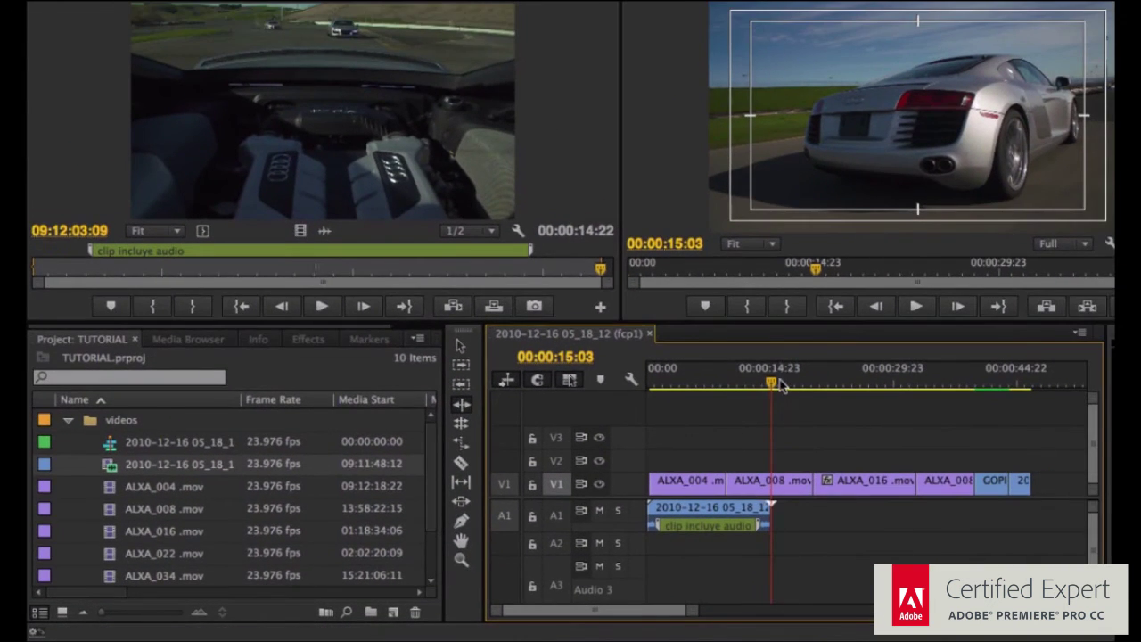
drag(784, 383, 844, 385)
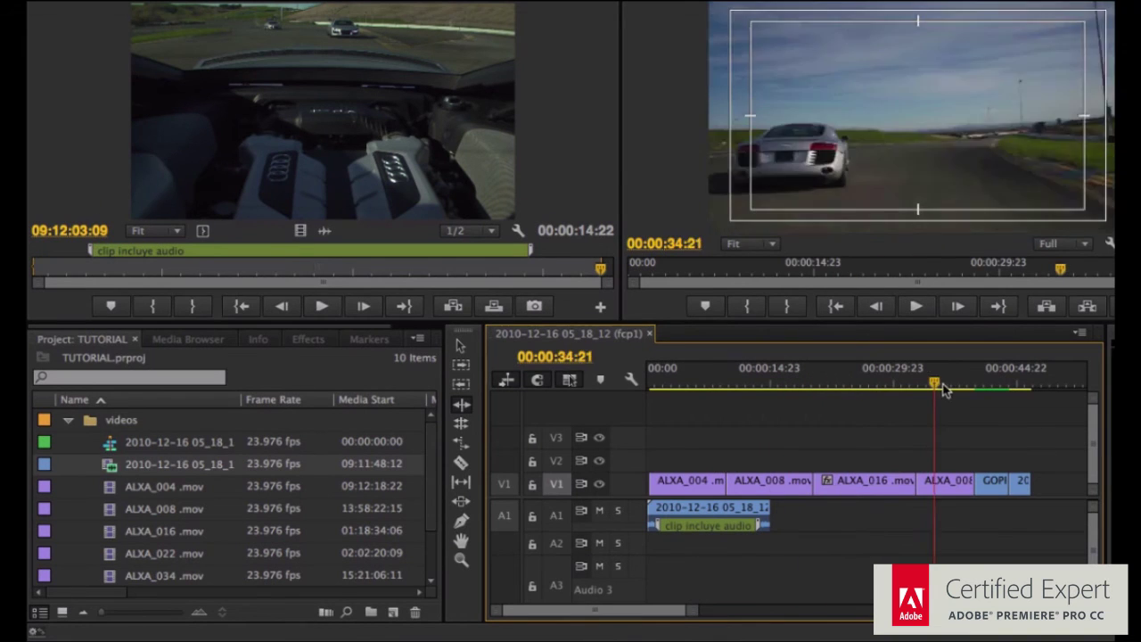
click(887, 385)
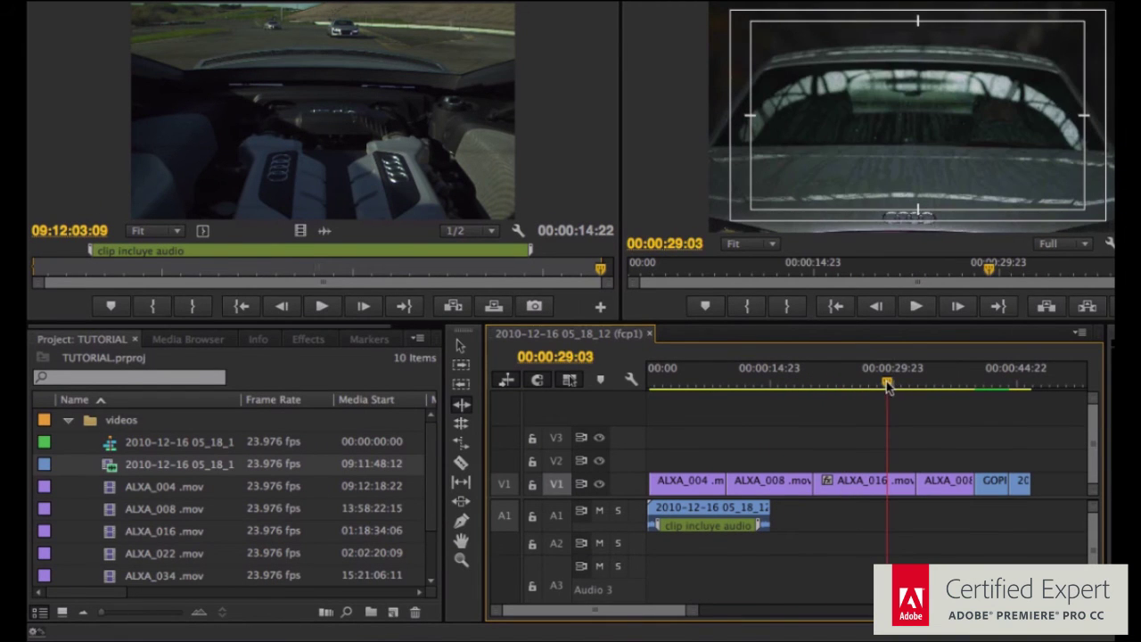
Ripple-trim ALXA_016's end shorter, then re-trim the ALXA_008/ALXA_016 edit.
drag(913, 481, 885, 481)
drag(887, 382, 813, 379)
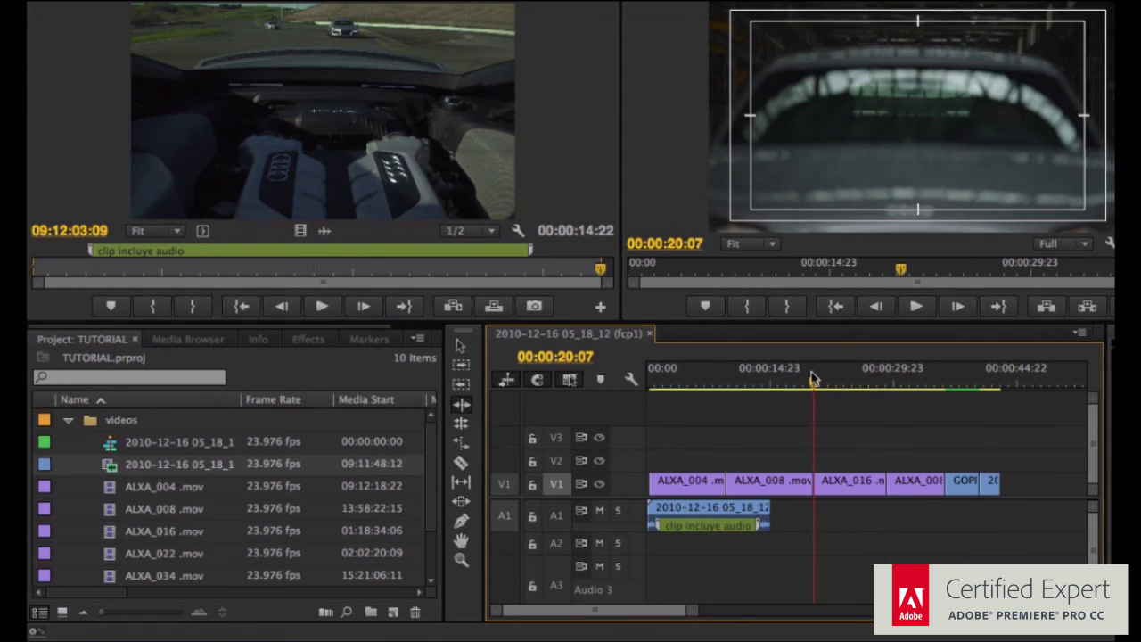
mouse_move(812, 481)
mouse_down()
mouse_move(765, 481)
mouse_move(811, 479)
mouse_up()
mouse_move(819, 482)
mouse_down()
mouse_move(855, 480)
mouse_move(824, 480)
mouse_up()
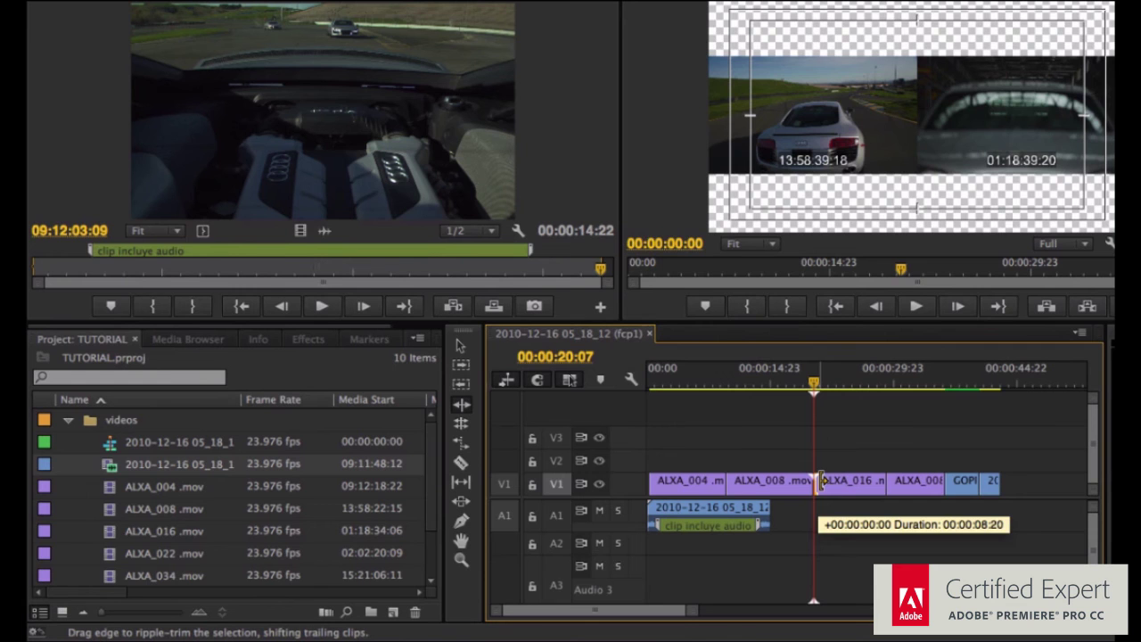
Park the playhead at 00:00:20:07 and ripple-trim the ALXA_008/ALXA_016 edit so the sequence ends at 00:00:37:10.
drag(819, 481, 814, 480)
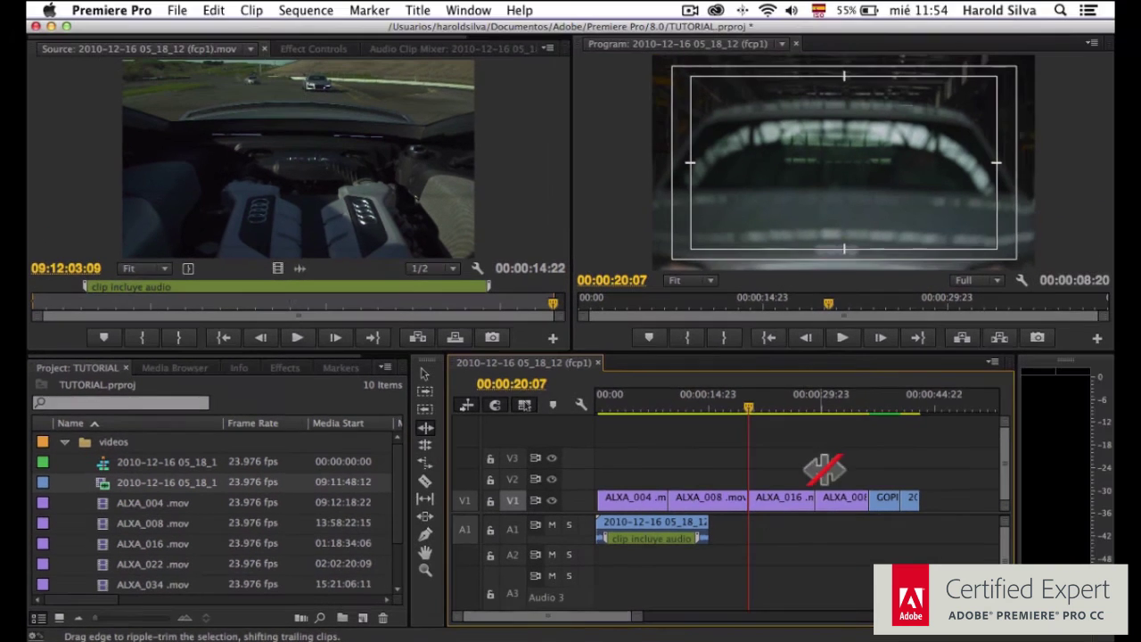
drag(793, 375, 782, 374)
drag(718, 399, 721, 399)
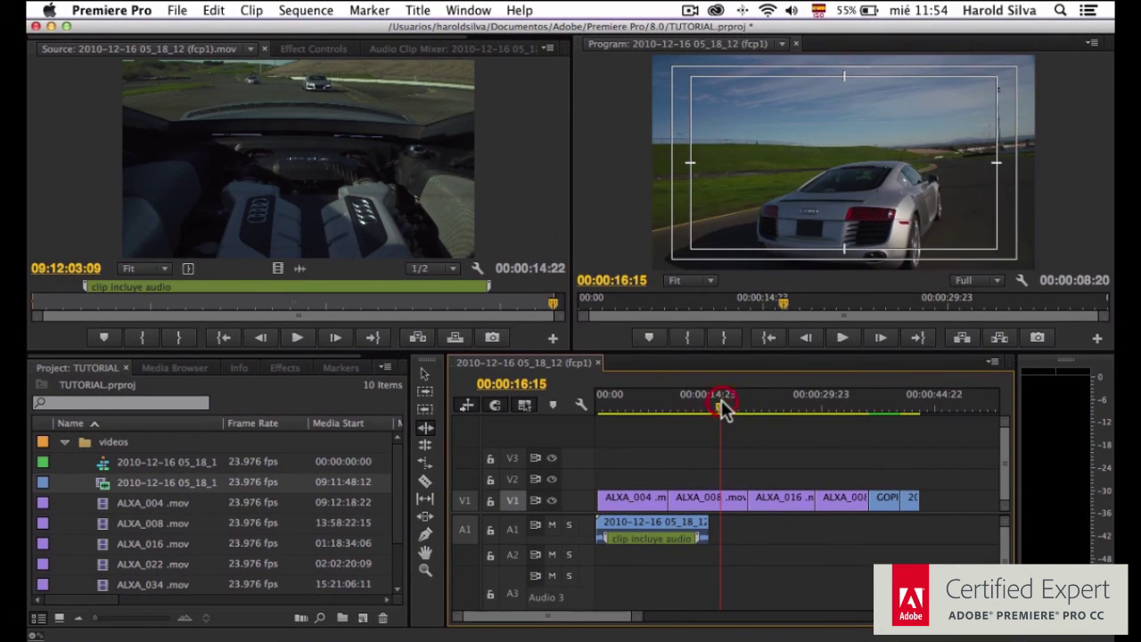
click(747, 399)
drag(741, 502, 756, 496)
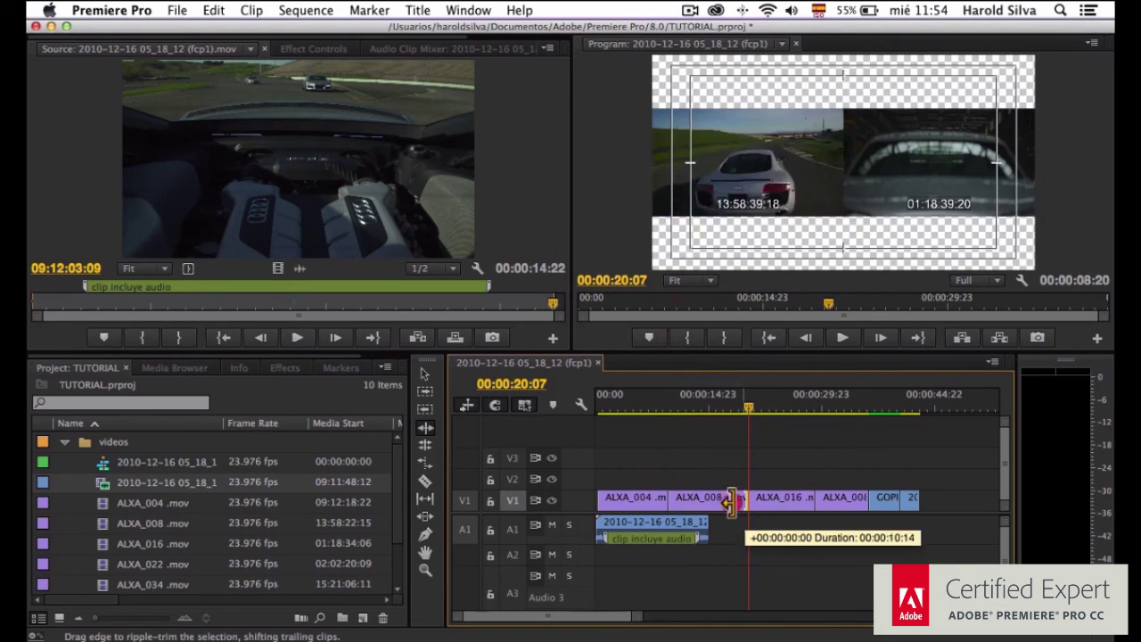
drag(756, 497, 722, 499)
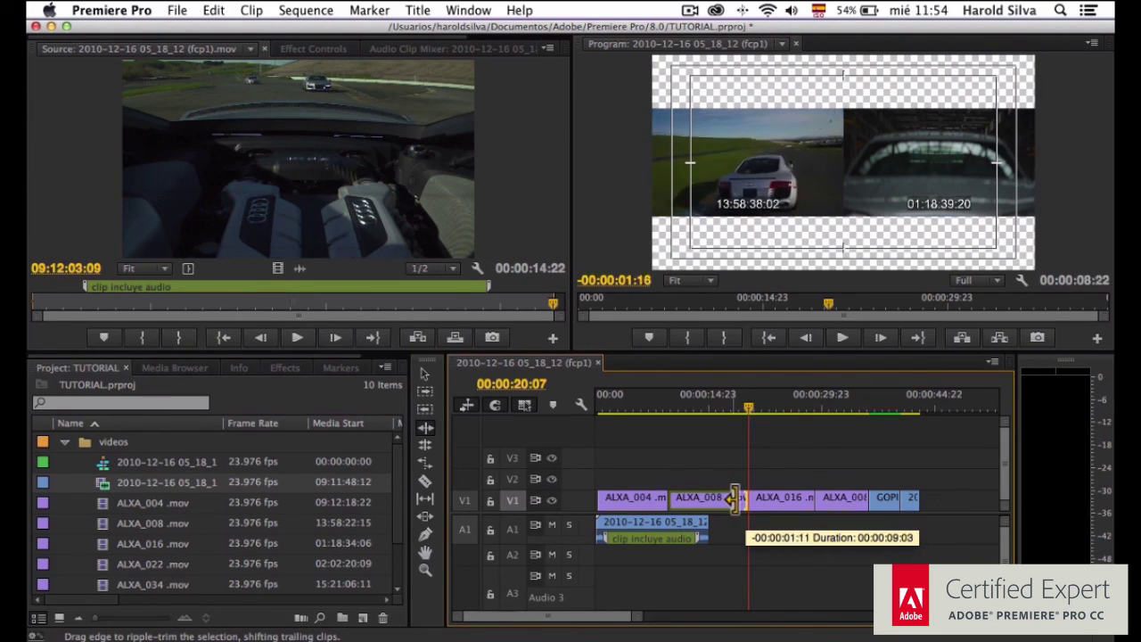
mouse_move(722, 499)
mouse_down()
mouse_move(779, 497)
mouse_move(767, 498)
mouse_up()
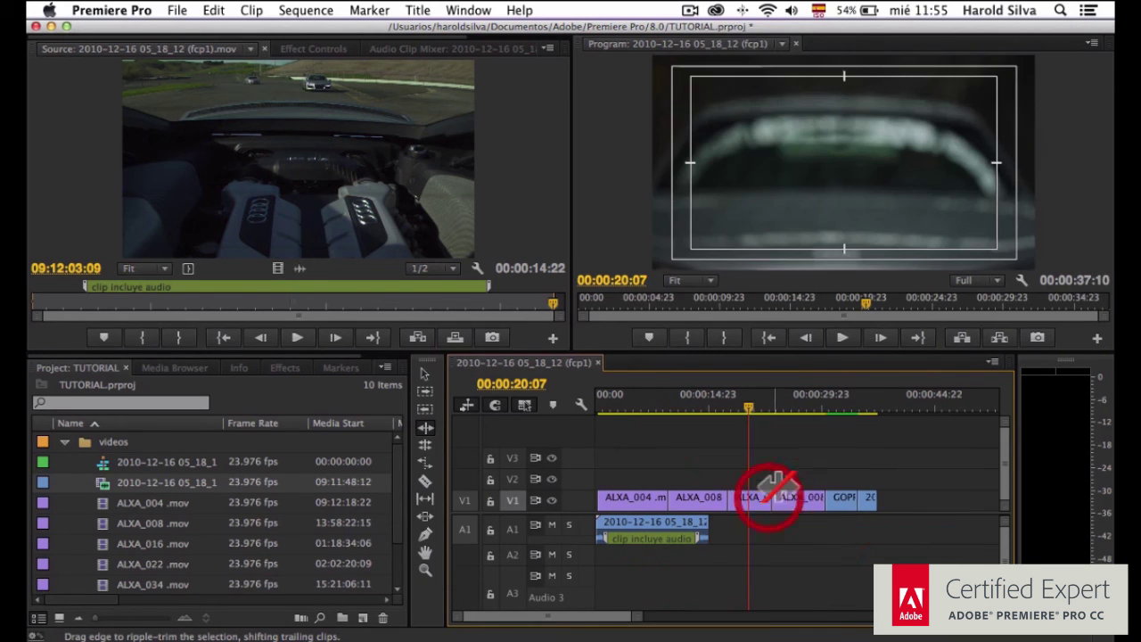
Park the playhead at 00:00:09:17 and roll the ALXA_004/ALXA_008 cut with the Rolling Edit Tool.
click(426, 429)
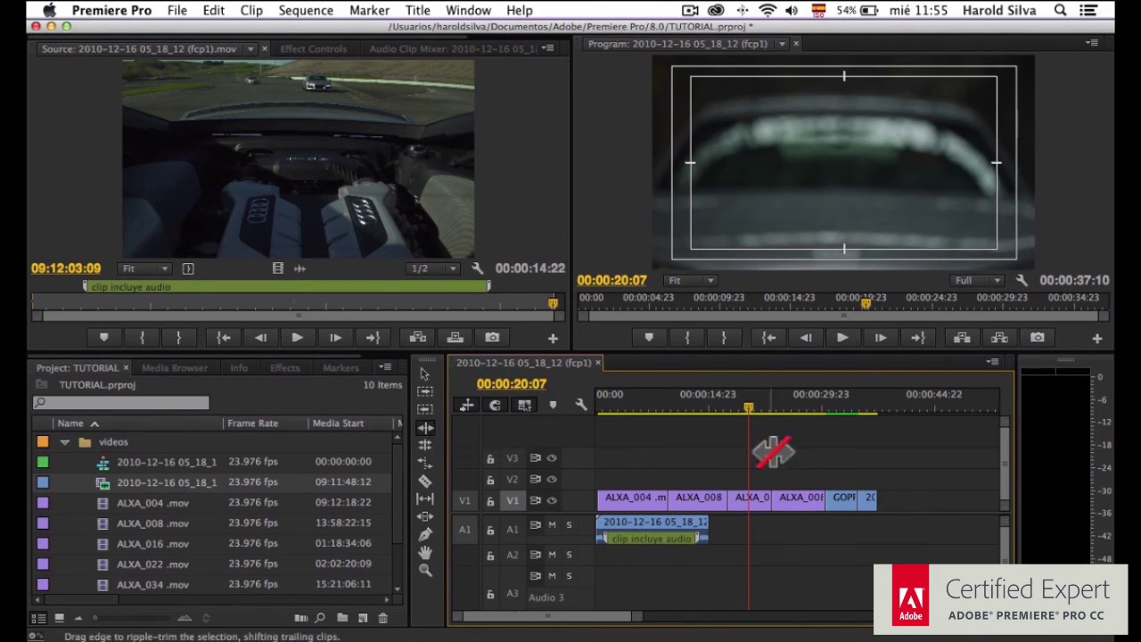
drag(724, 410, 667, 408)
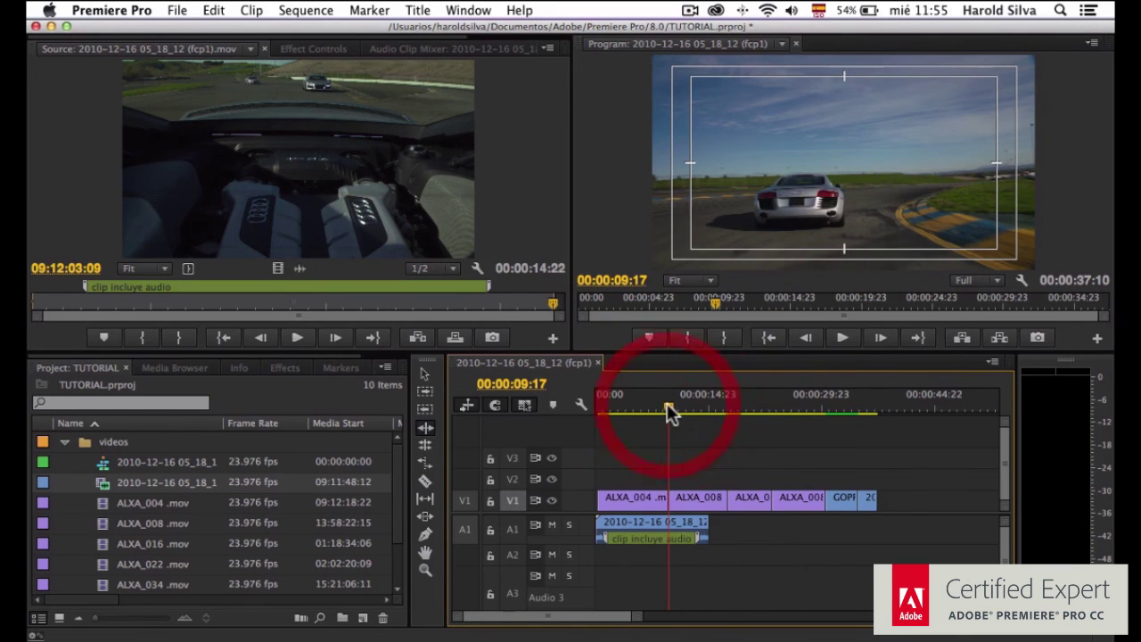
click(427, 447)
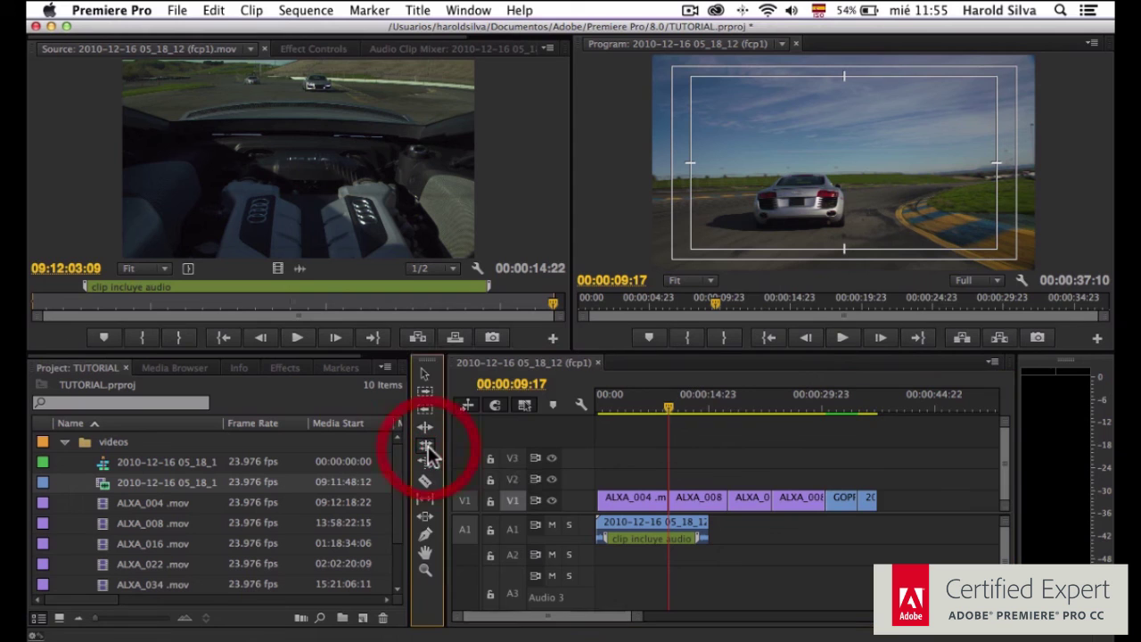
drag(669, 496, 694, 496)
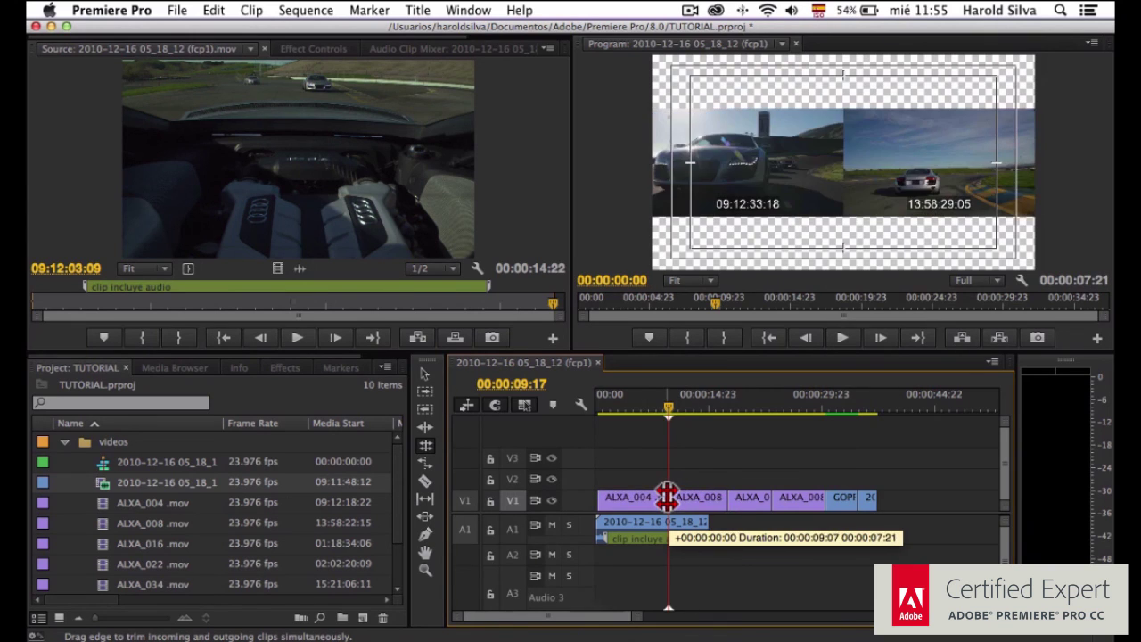
drag(694, 497, 669, 496)
mouse_move(671, 409)
mouse_down()
mouse_move(652, 412)
mouse_move(669, 410)
mouse_up()
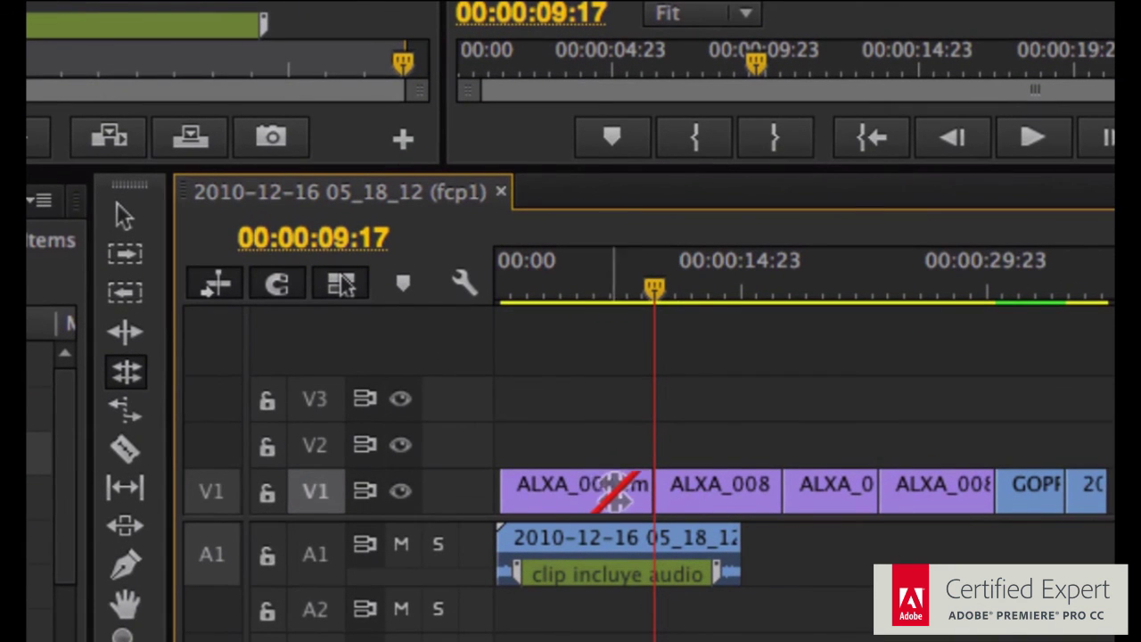
click(657, 496)
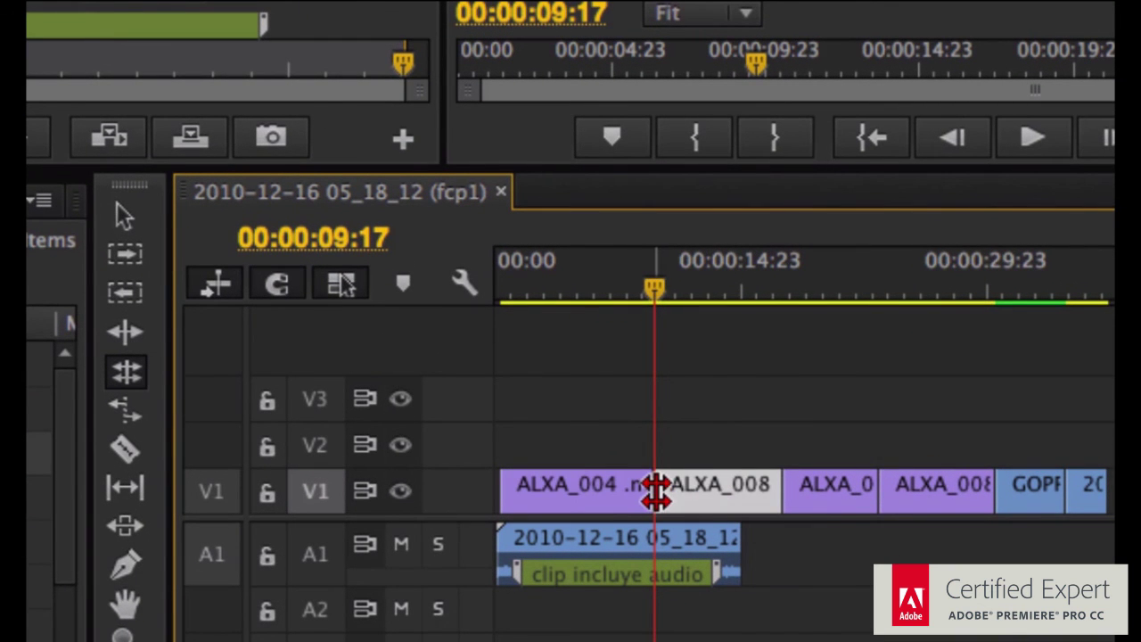
click(751, 407)
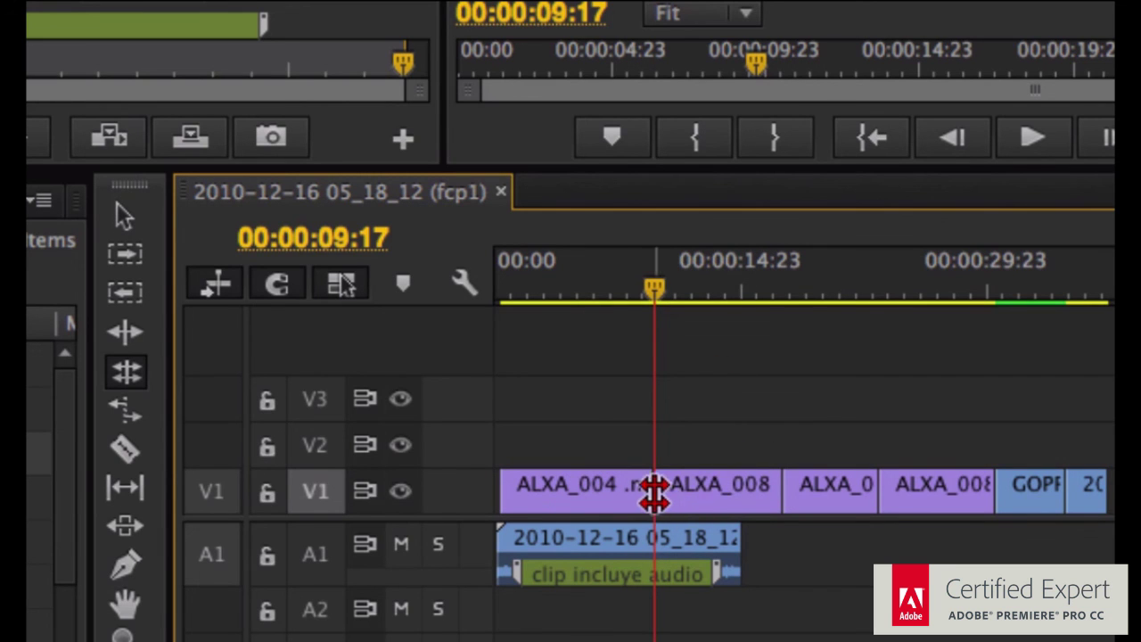
drag(652, 490, 577, 490)
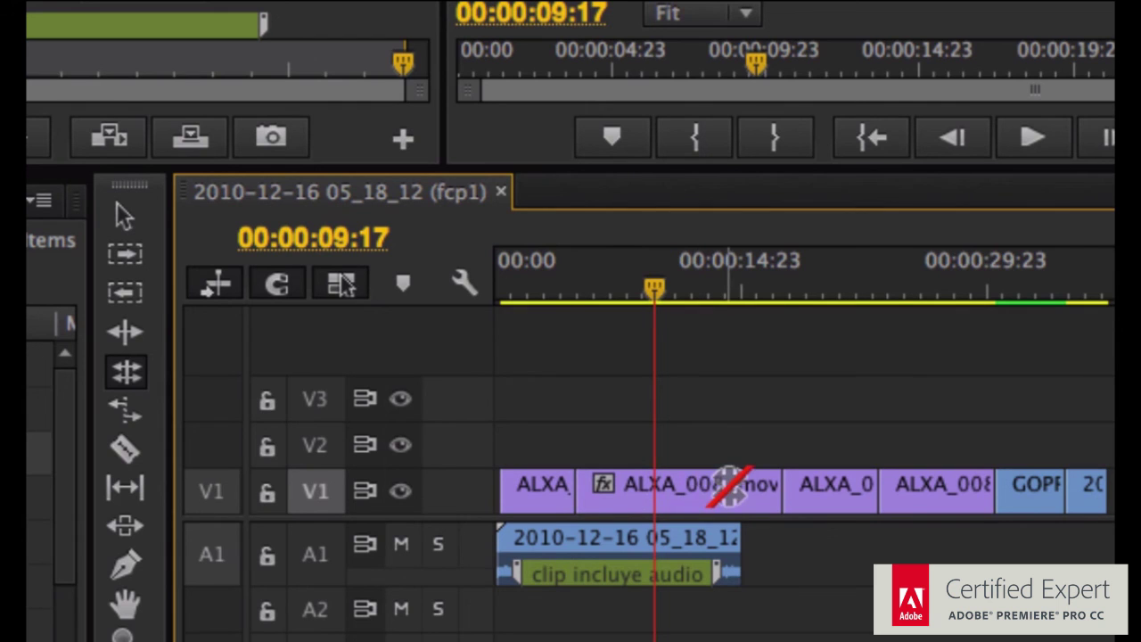
mouse_move(578, 490)
mouse_down()
mouse_move(740, 490)
mouse_move(657, 486)
mouse_up()
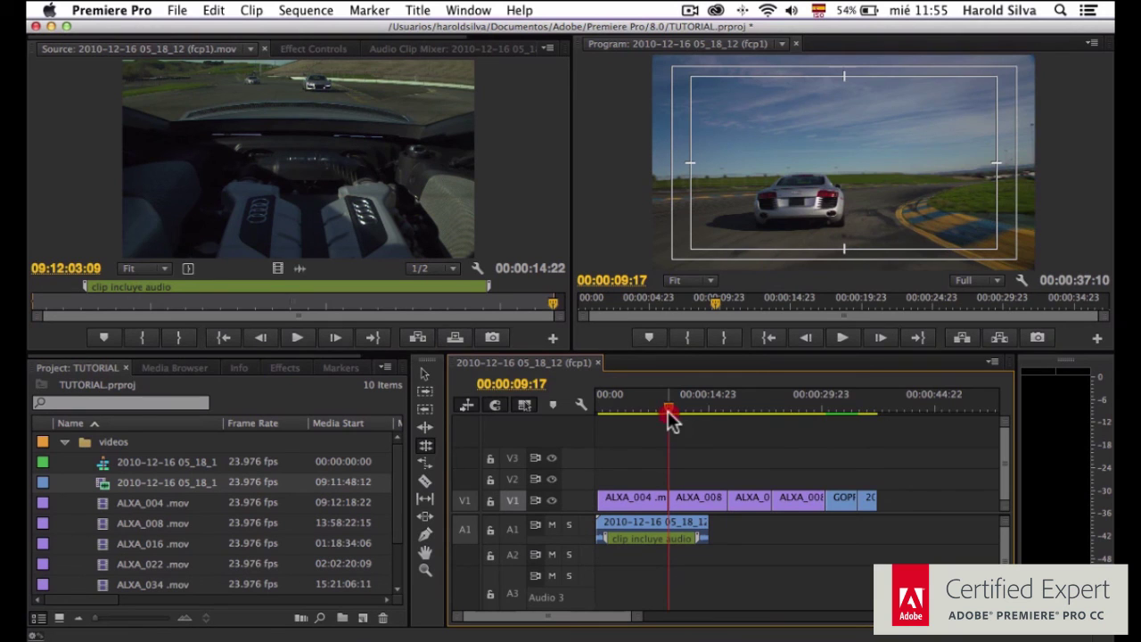
click(872, 408)
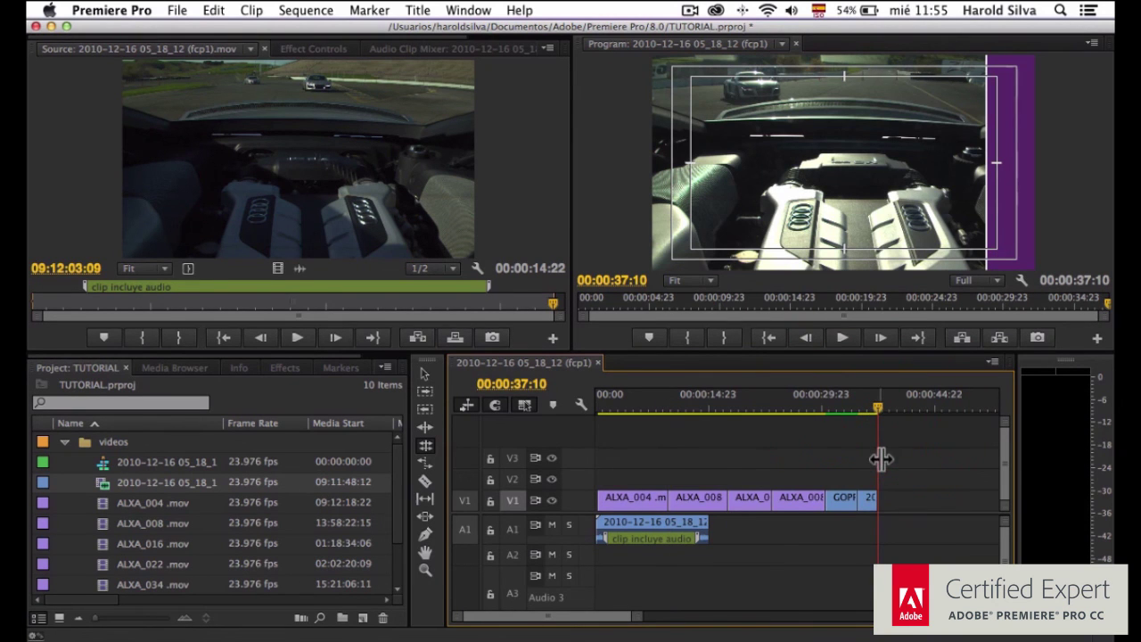